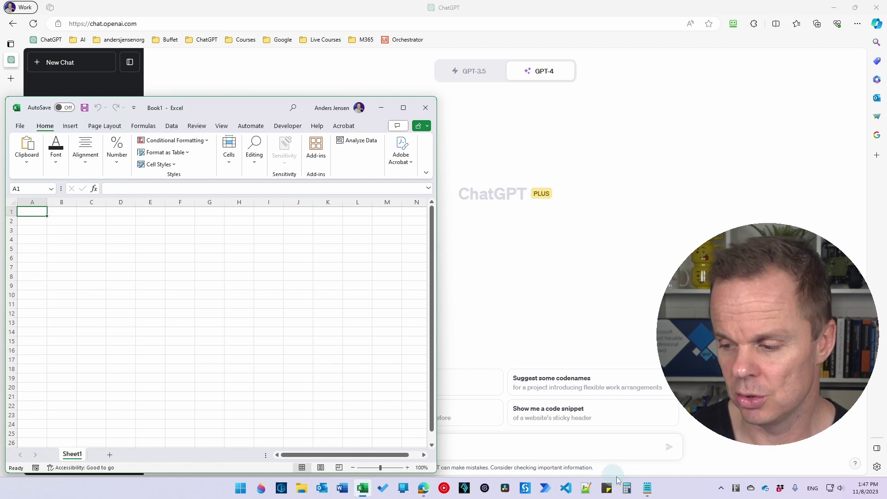
# Bring EmployeeAbsence.csv in Notepad to the front to review its names, days worked, sick days and notes
pyautogui.click(646, 488)
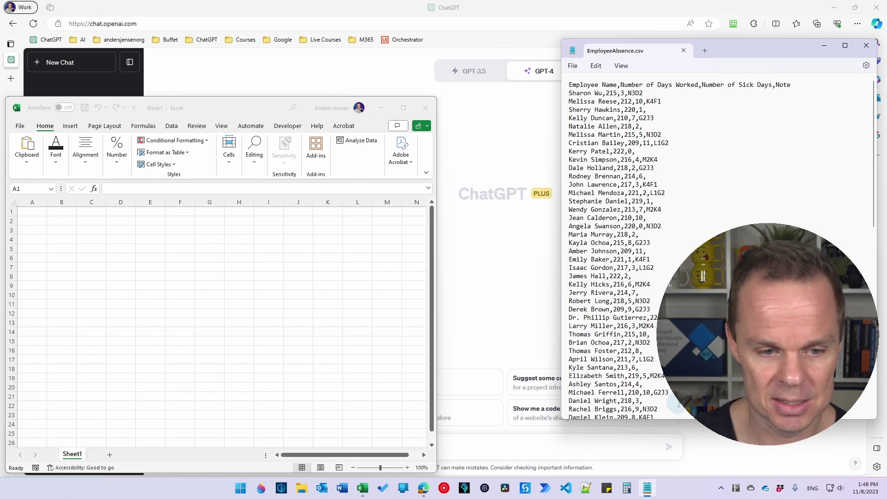
# Ask ChatGPT for the best way to import CSV data into Excel while removing a column
pyautogui.click(498, 448)
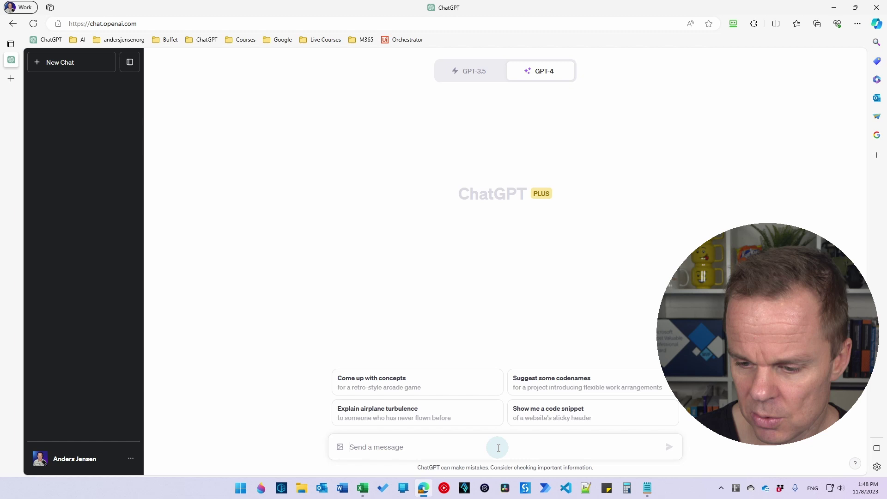
pyautogui.write('Wha')
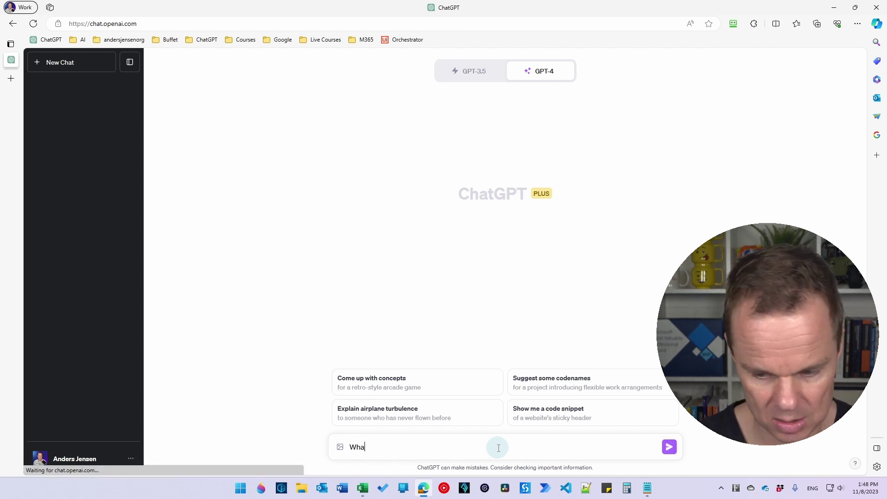
pyautogui.write("t's the be")
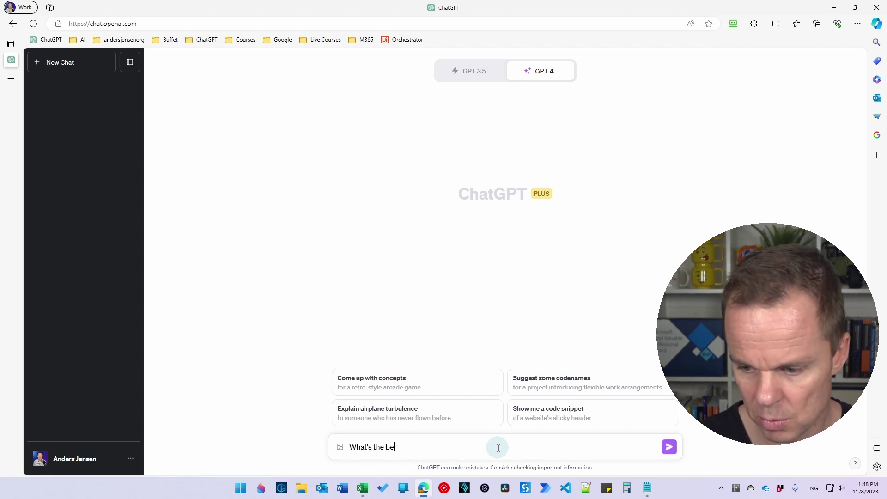
pyautogui.write('st method to i')
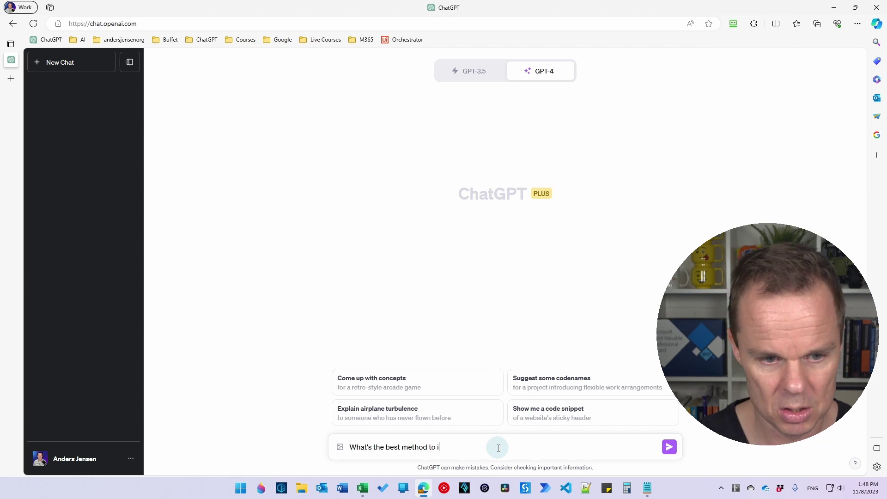
pyautogui.write('mport CSV ')
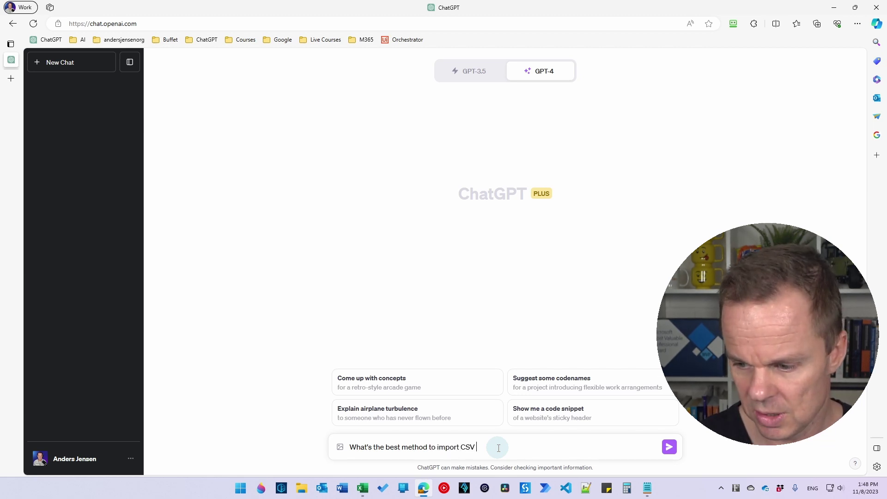
pyautogui.write('data to Excel. Nee')
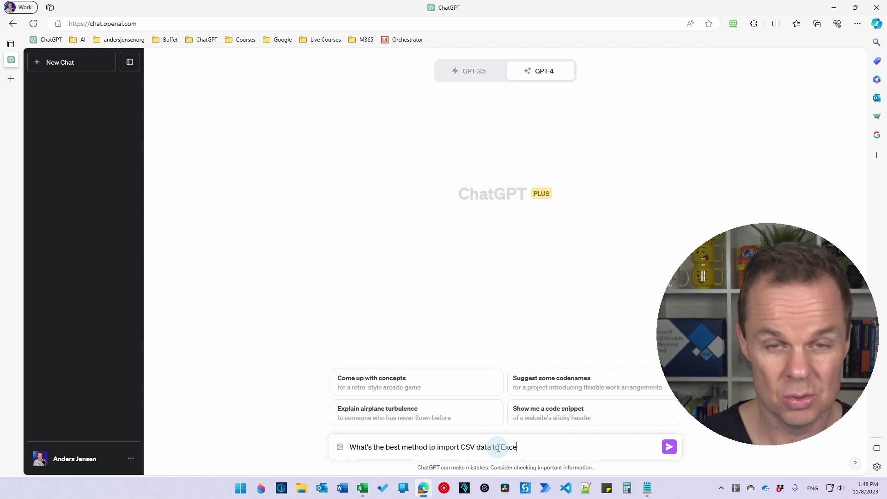
pyautogui.press('BackSpace')
pyautogui.press('BackSpace')
pyautogui.press('BackSpace')
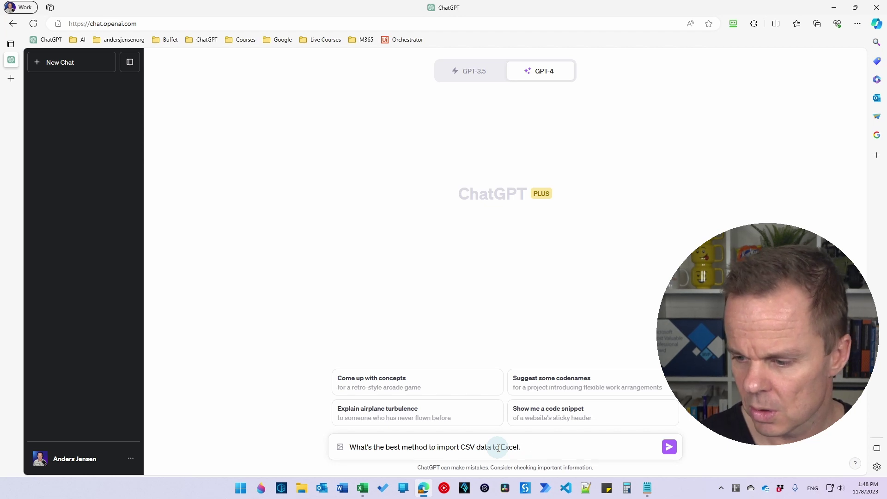
pyautogui.write('I need to r')
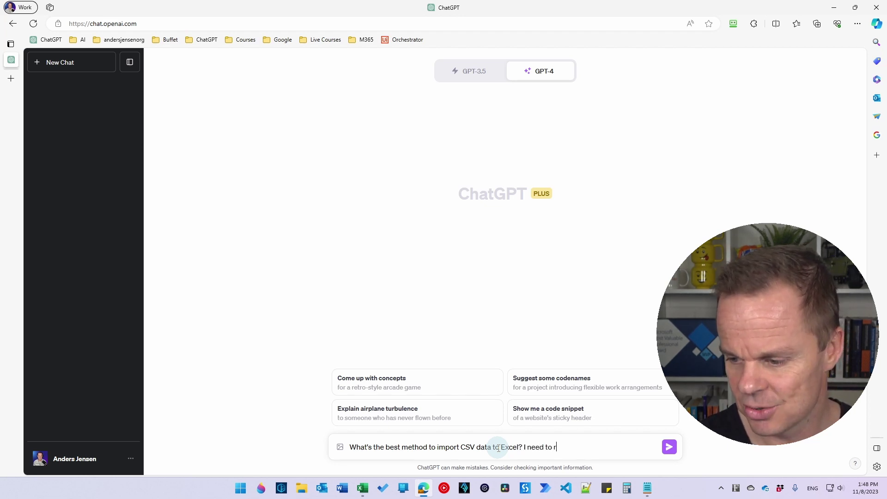
pyautogui.write('emove a column d')
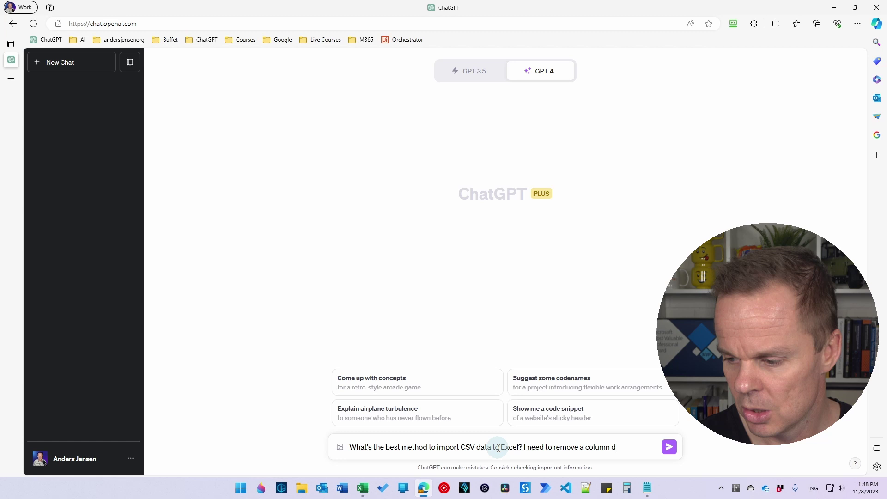
pyautogui.write('uring import')
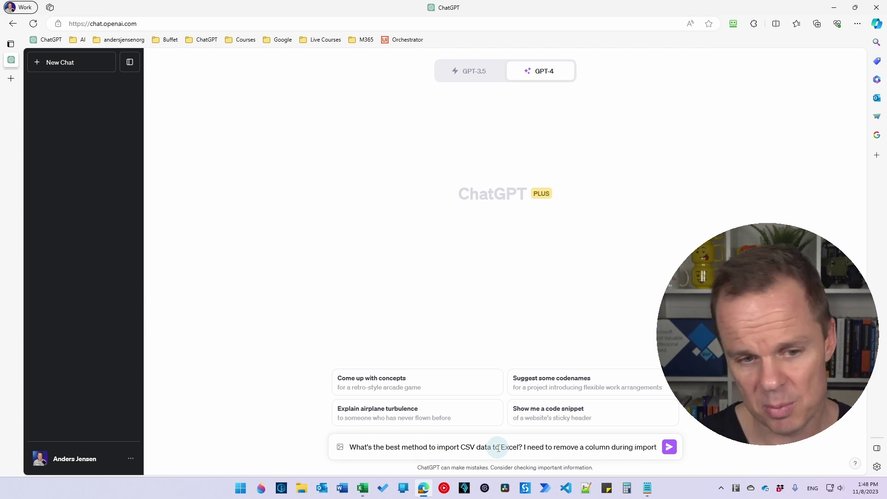
pyautogui.press('Return')
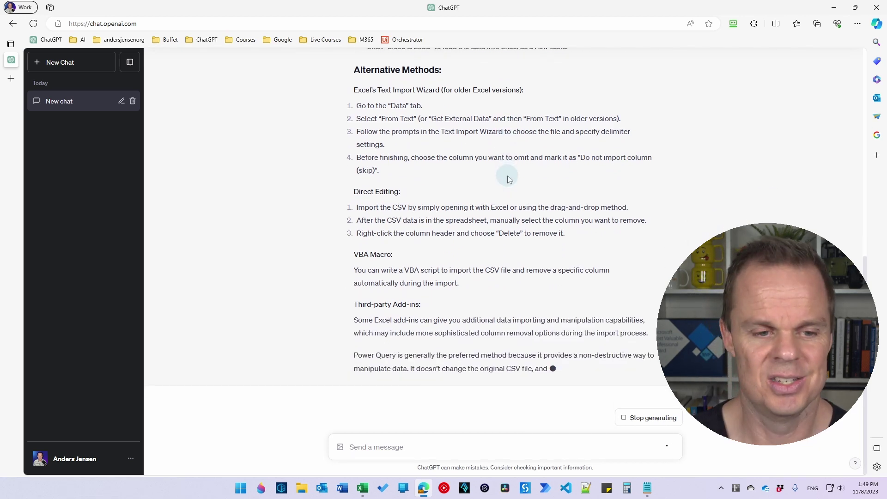
# Maximize Excel and start a From Text/CSV import of EmployeeAbsence.csv from the Desktop
pyautogui.click(363, 487)
pyautogui.click(403, 108)
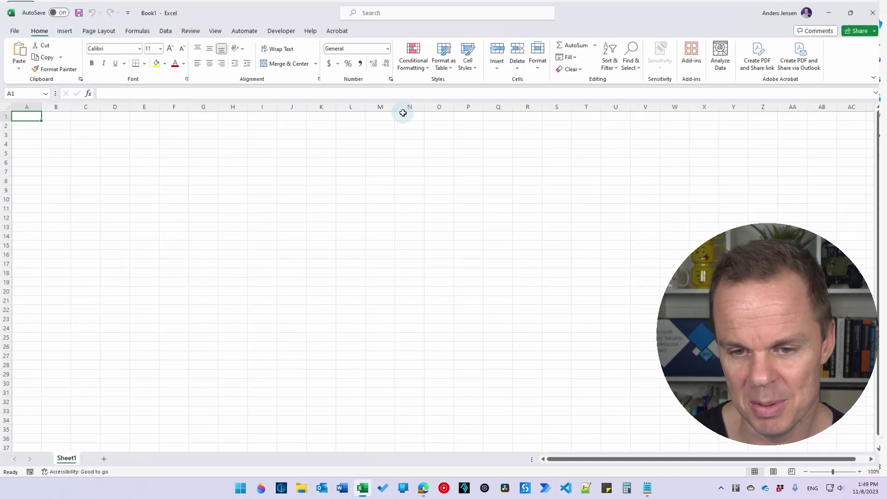
pyautogui.click(169, 31)
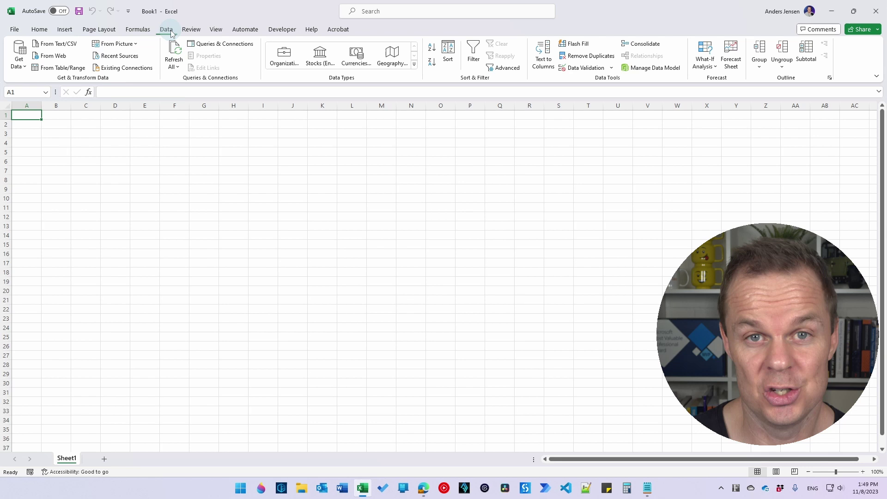
pyautogui.click(58, 50)
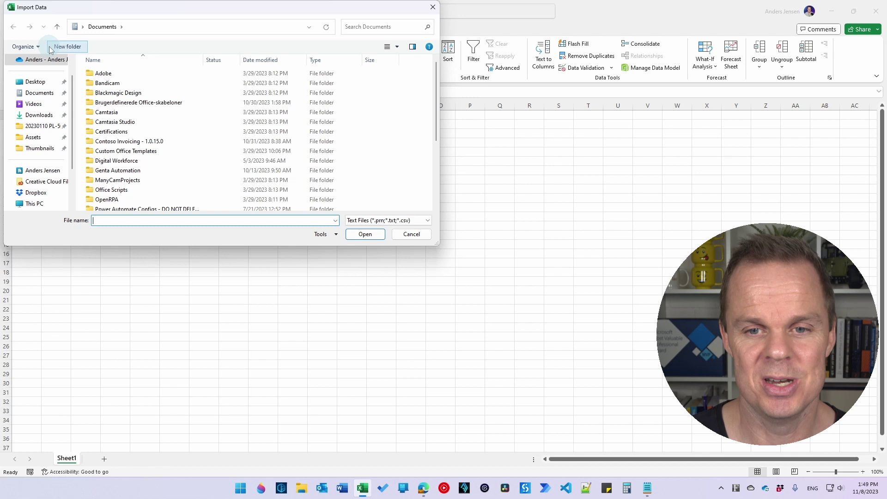
pyautogui.click(35, 81)
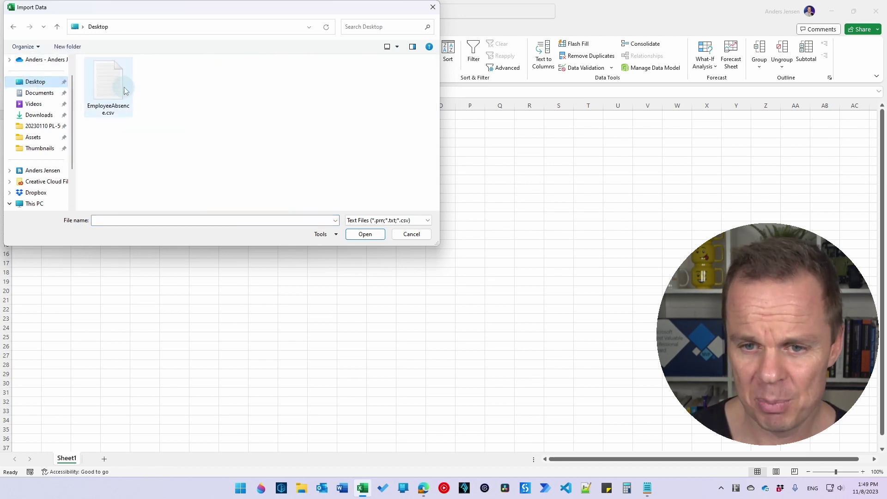
pyautogui.click(109, 83)
pyautogui.click(365, 234)
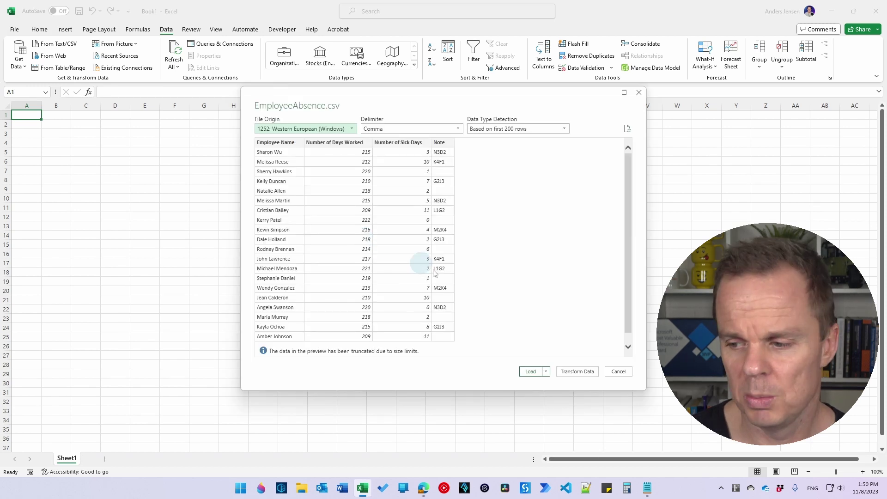
# In Power Query, remove the Note column and load the data to a new sheet
pyautogui.click(586, 372)
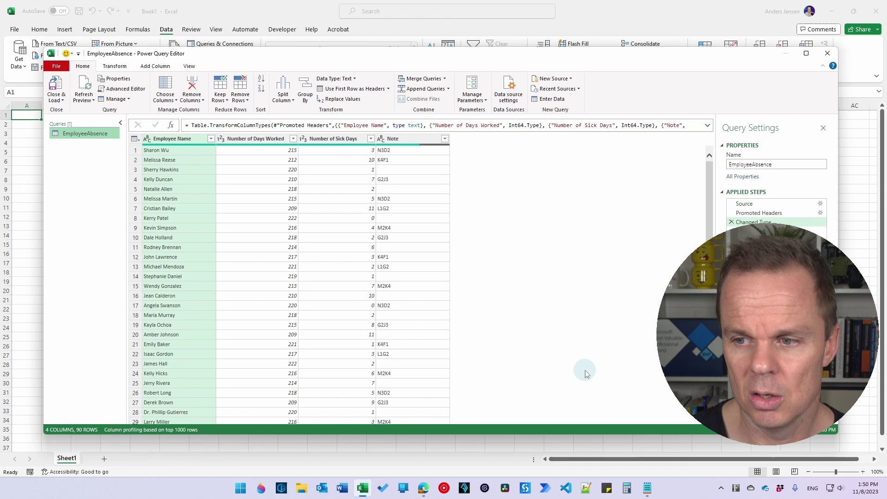
pyautogui.rightClick(403, 141)
pyautogui.click(438, 158)
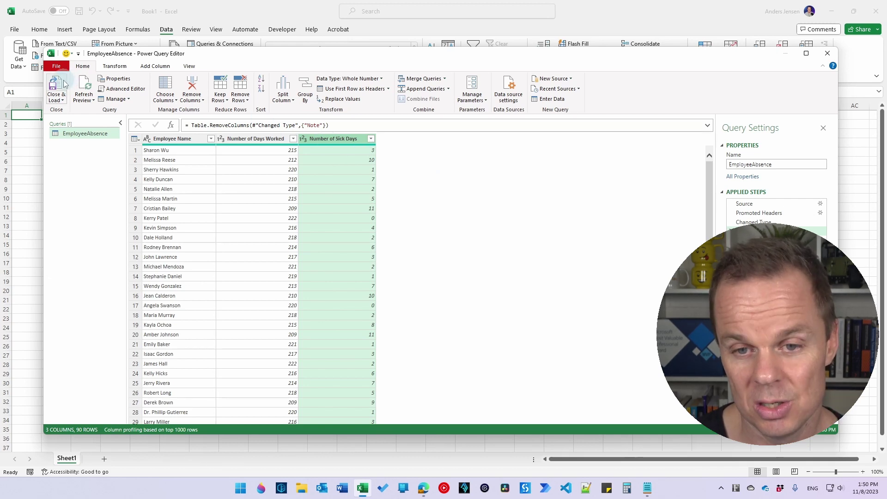
pyautogui.click(64, 84)
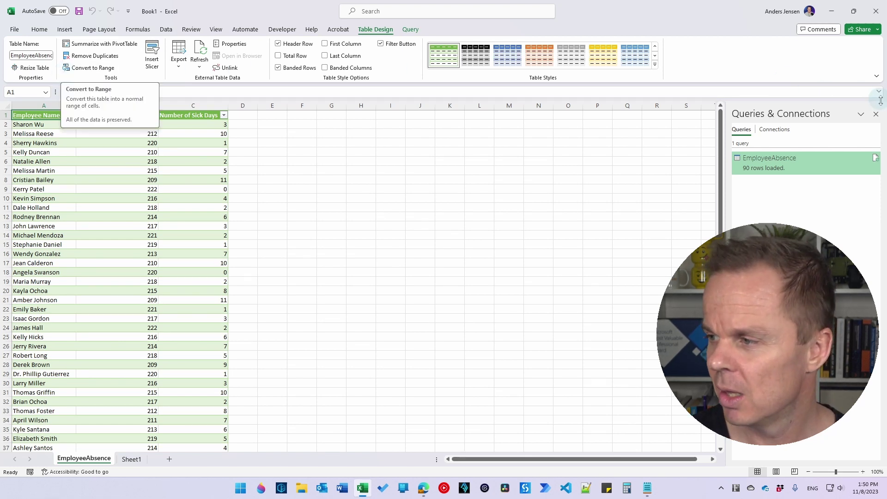
# Insert two new table columns to the right of Number of Sick Days
pyautogui.click(876, 114)
pyautogui.click(214, 124)
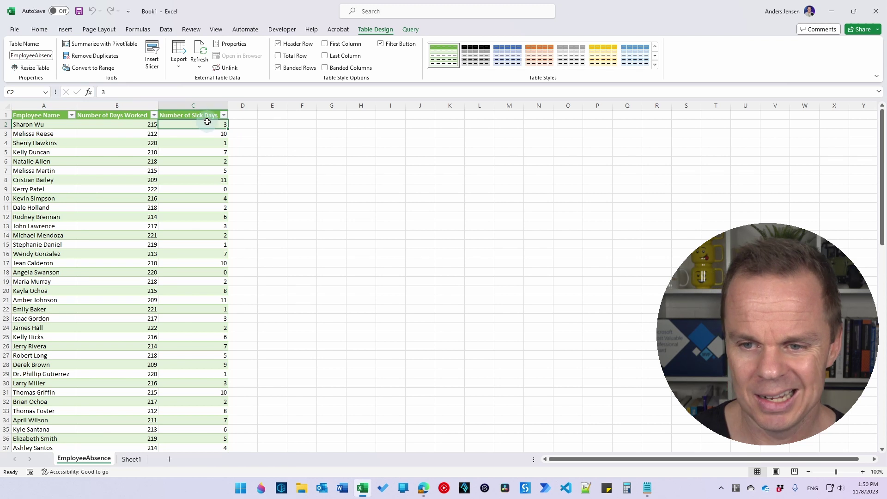
pyautogui.click(205, 125)
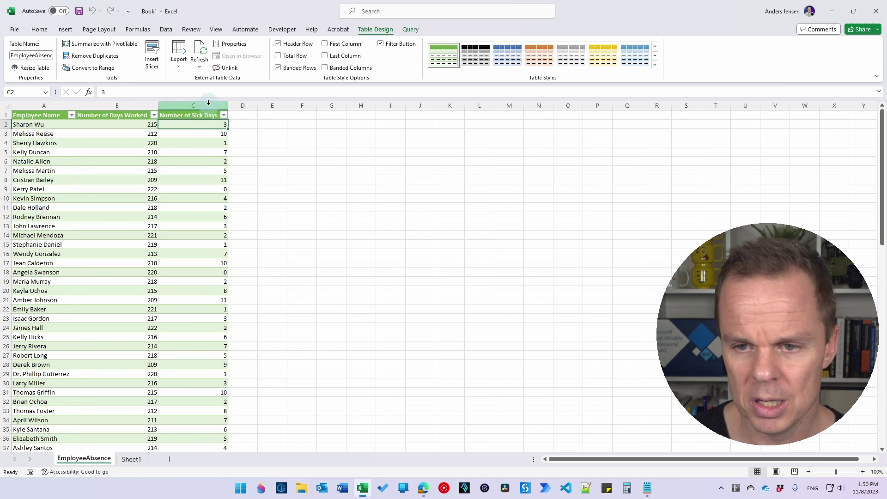
pyautogui.click(206, 125)
pyautogui.rightClick(207, 125)
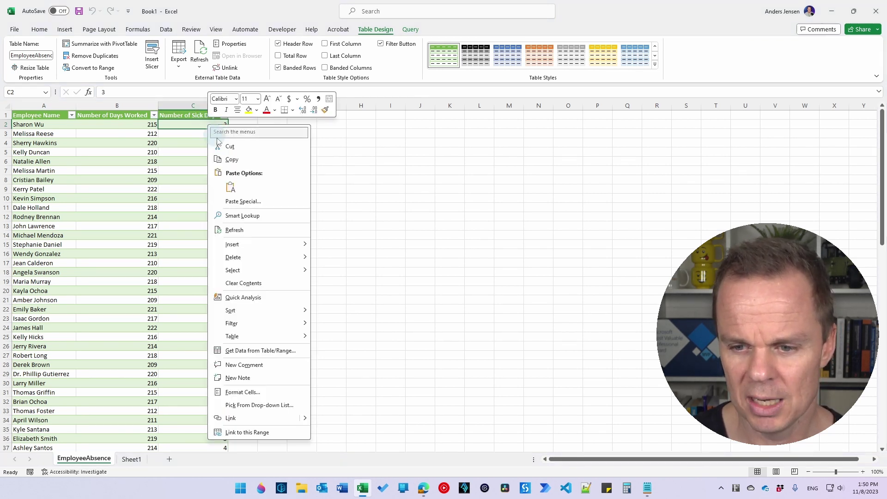
pyautogui.moveTo(257, 243)
pyautogui.click(356, 258)
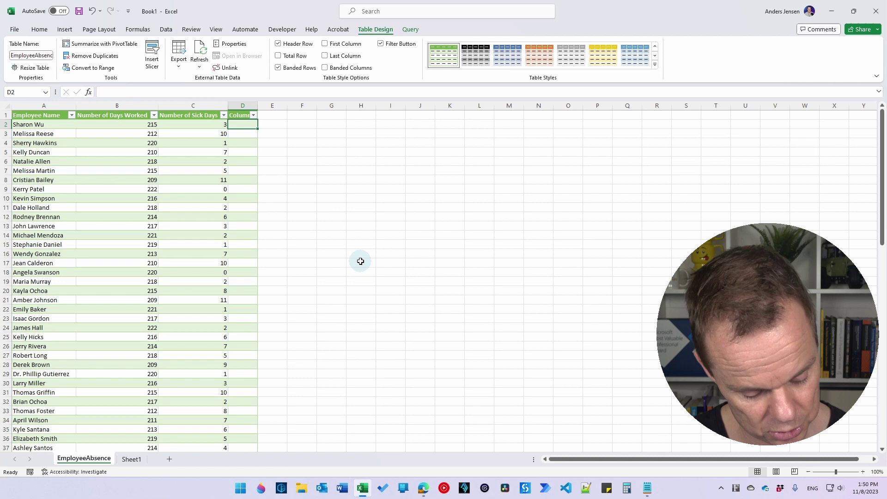
pyautogui.press('F4')
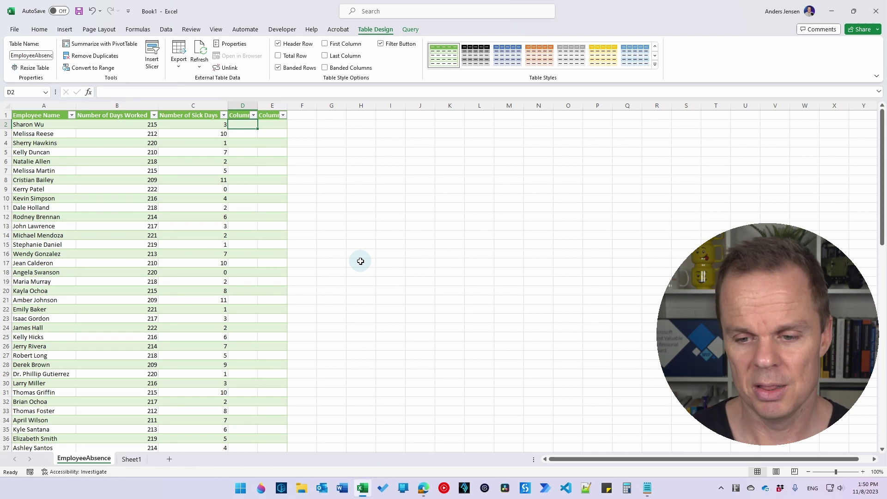
# Name the new columns Absence Rate and High Absence, autofit them, and copy header row A1:E1
pyautogui.click(240, 116)
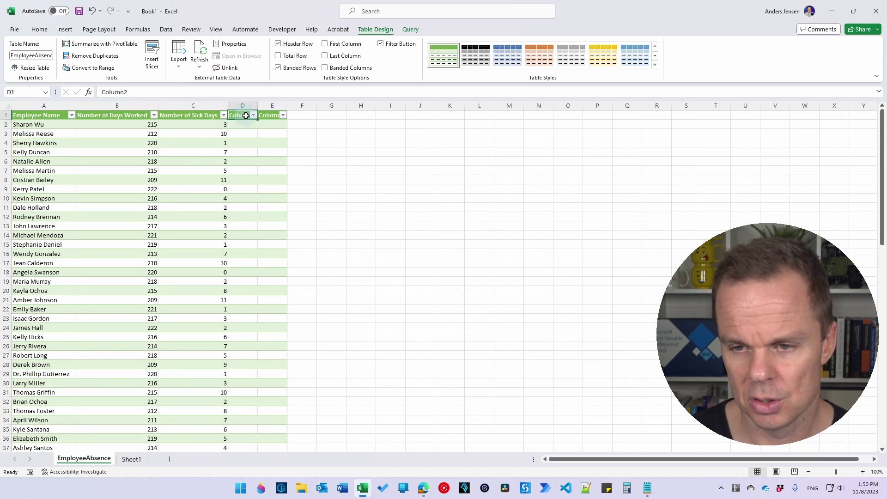
pyautogui.moveTo(150, 93); pyautogui.dragTo(69, 94)
pyautogui.write('A')
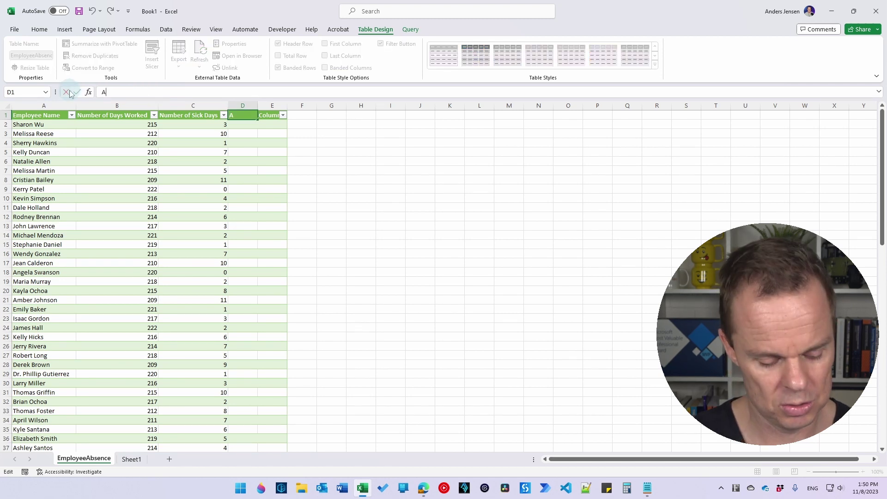
pyautogui.write('bsence Rate')
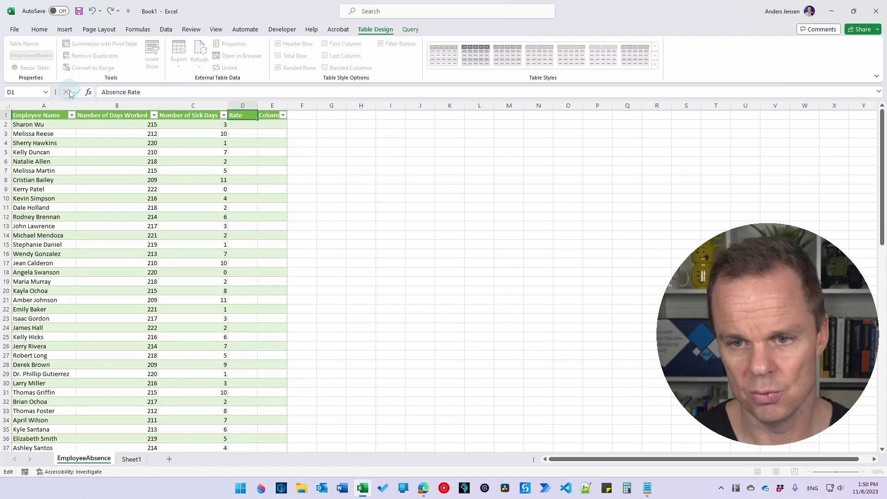
pyautogui.click(271, 115)
pyautogui.moveTo(143, 92); pyautogui.dragTo(67, 93)
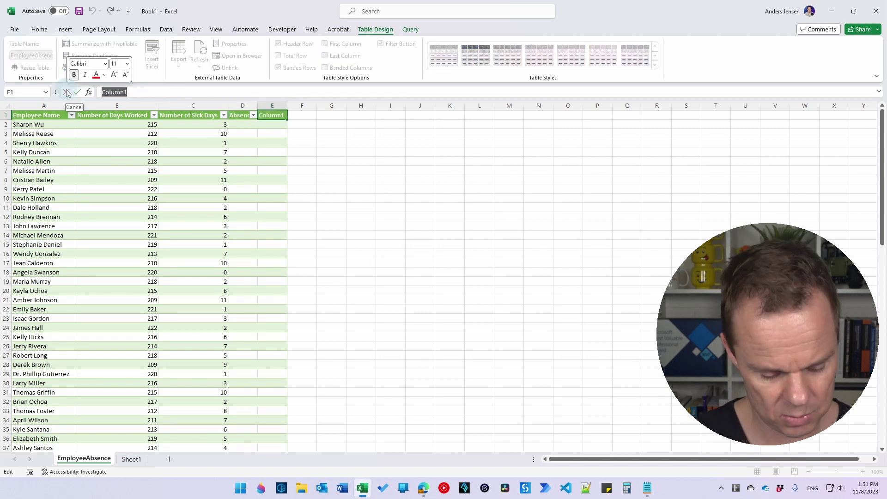
pyautogui.write('High Absence')
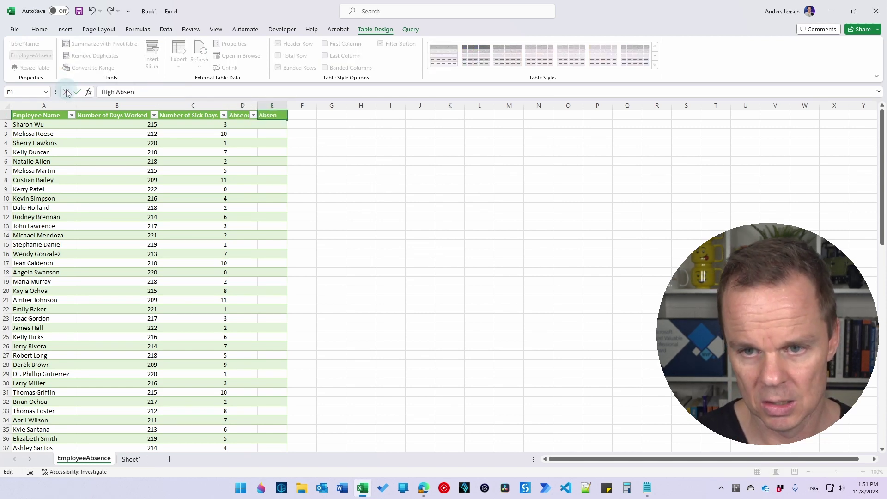
pyautogui.click(240, 125)
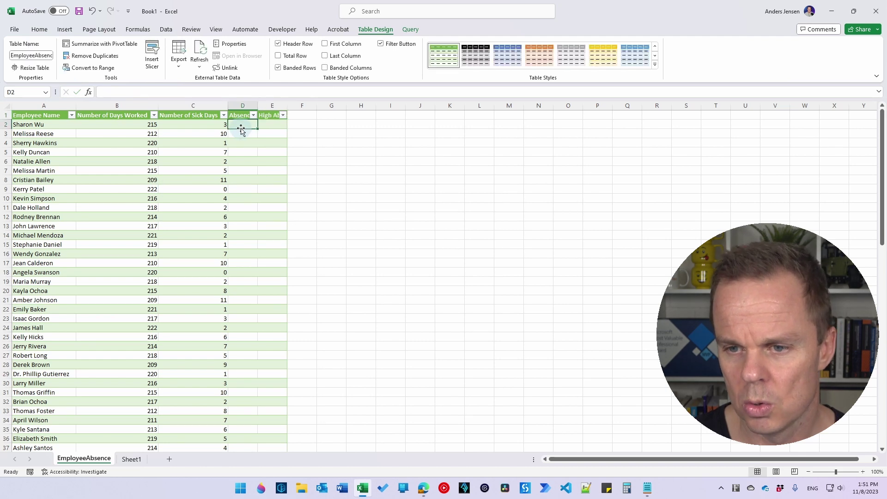
pyautogui.doubleClick(258, 105)
pyautogui.doubleClick(306, 105)
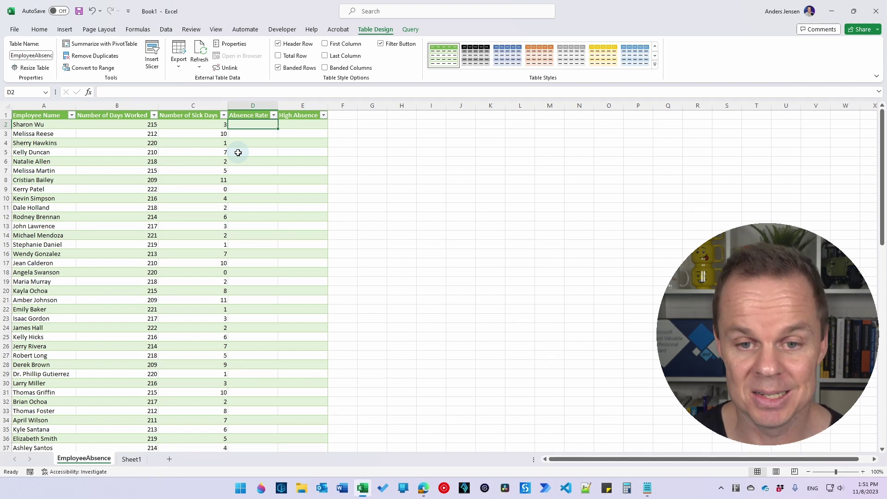
pyautogui.moveTo(32, 115); pyautogui.dragTo(301, 115)
pyautogui.hotkey('ctrl', 'c')
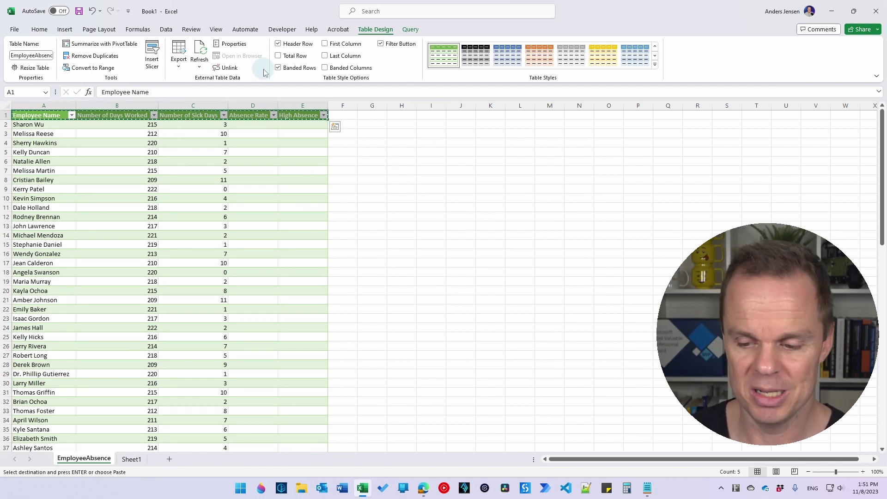
# Start a new ChatGPT chat with the header-row image attached and the pasted text removed
pyautogui.click(425, 487)
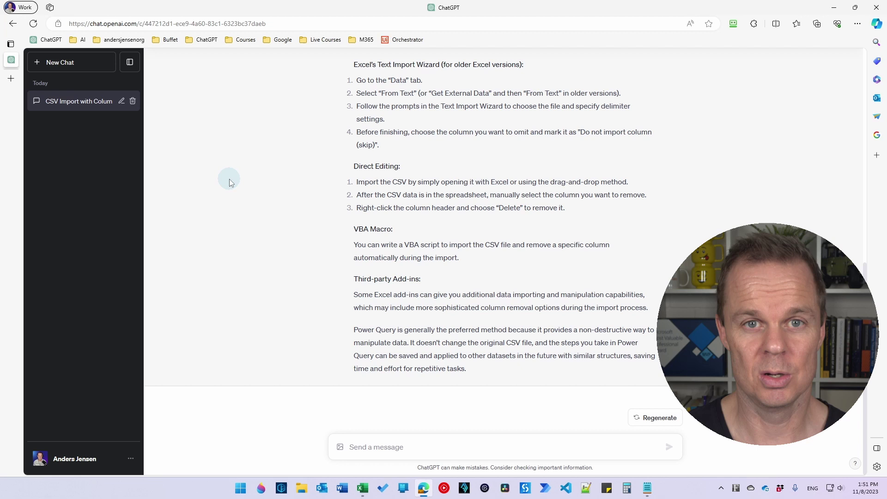
pyautogui.click(72, 73)
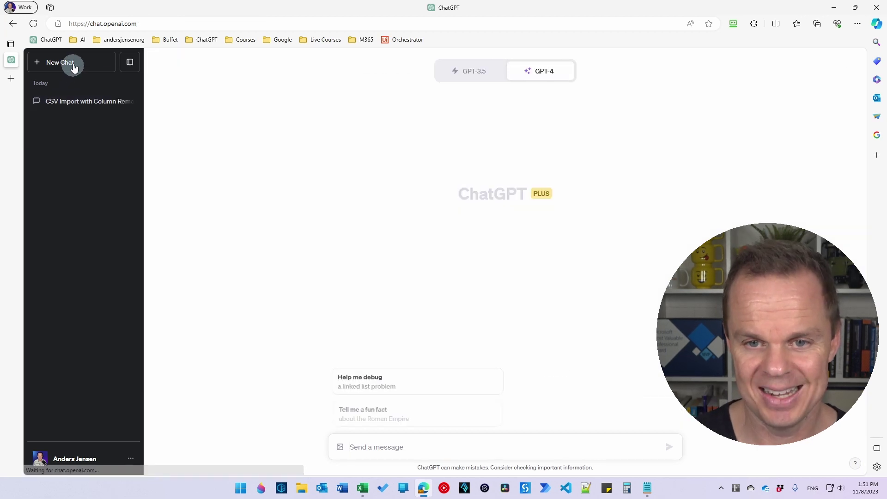
pyautogui.click(366, 452)
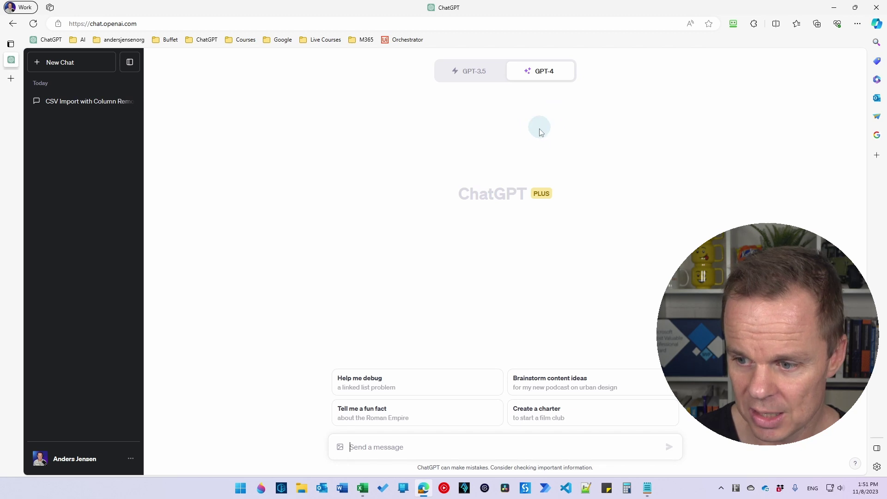
pyautogui.moveTo(535, 79)
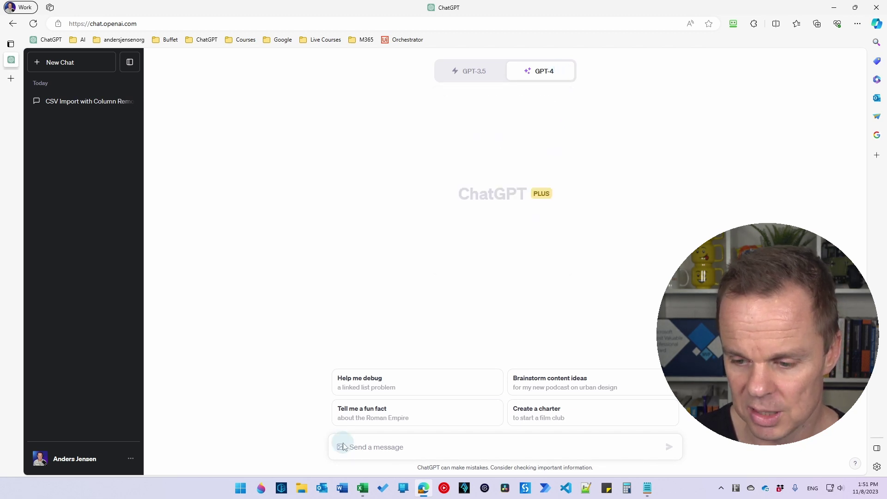
pyautogui.hotkey('ctrl', 'v')
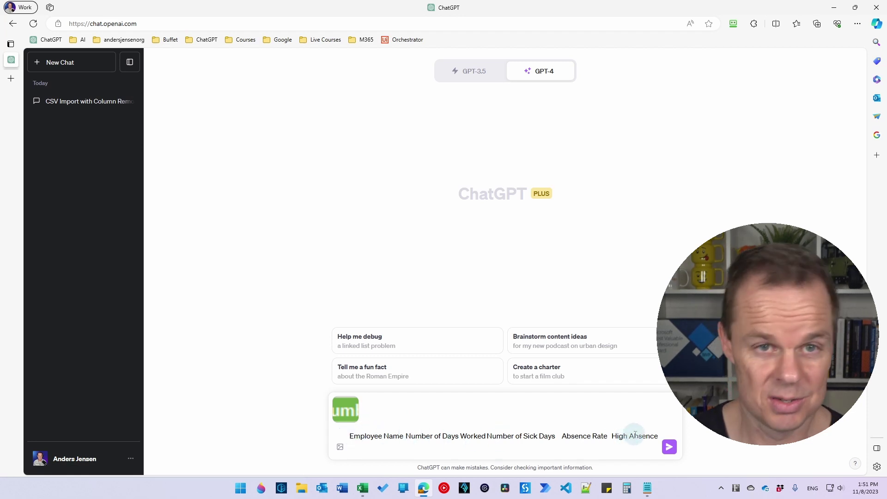
pyautogui.click(347, 415)
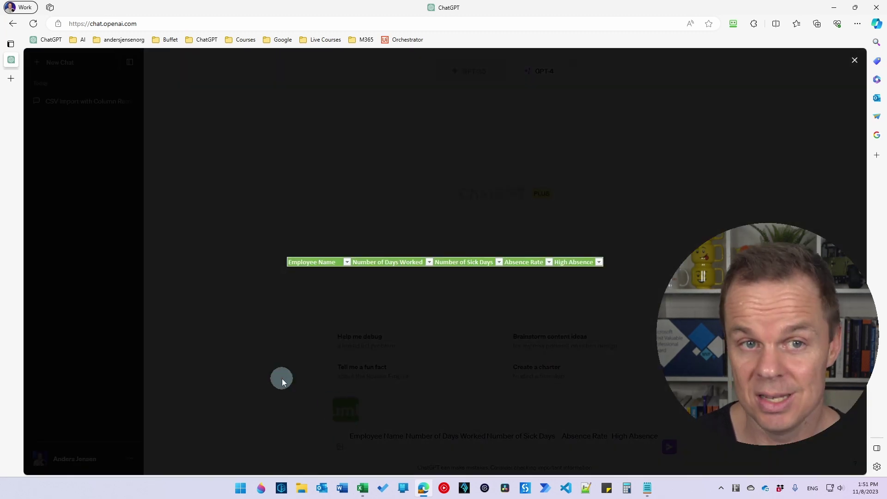
pyautogui.click(274, 368)
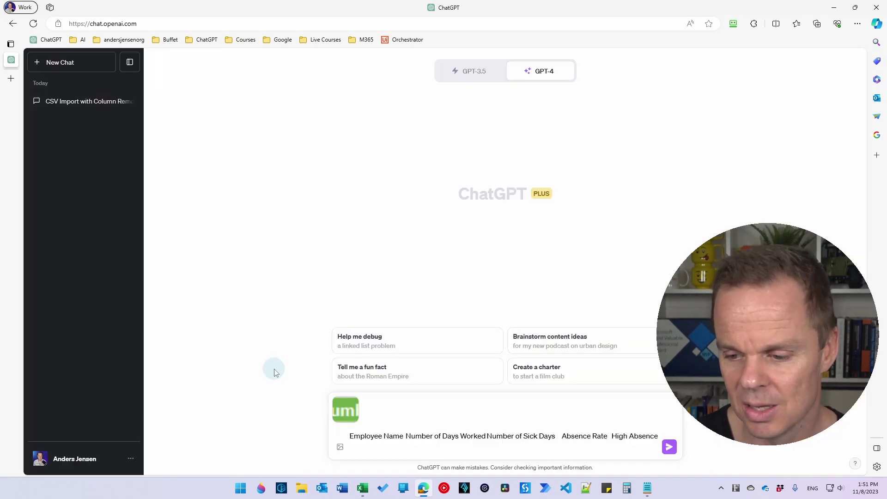
pyautogui.moveTo(656, 437); pyautogui.dragTo(347, 436)
pyautogui.press('BackSpace')
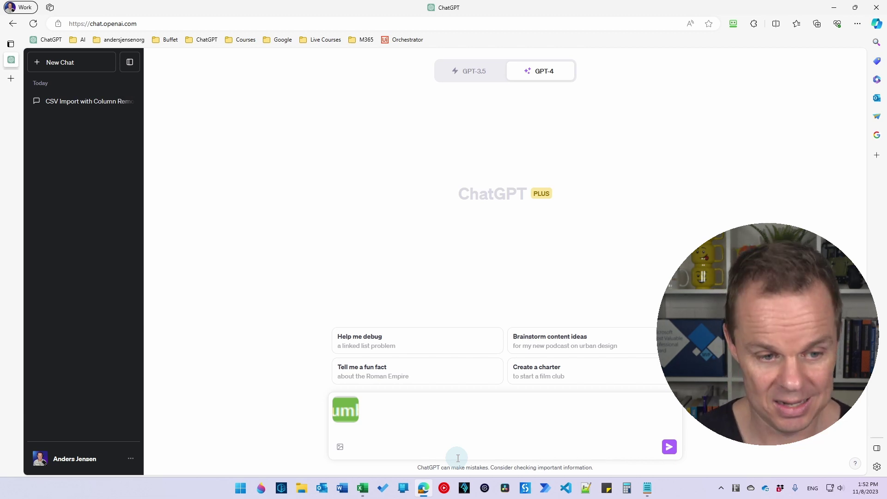
# Draft a message explaining the image's column headers and asking which formula calculates Absence
pyautogui.write('Exce')
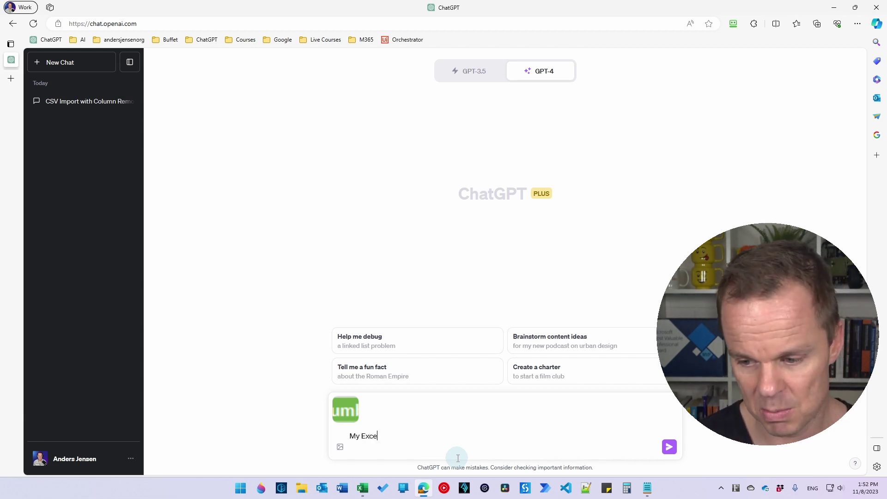
pyautogui.write('l table fo')
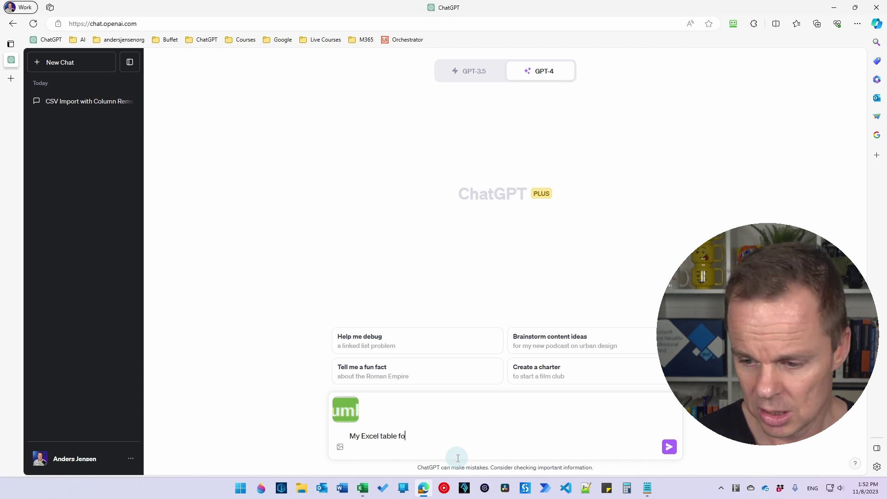
pyautogui.write('t the colu,n')
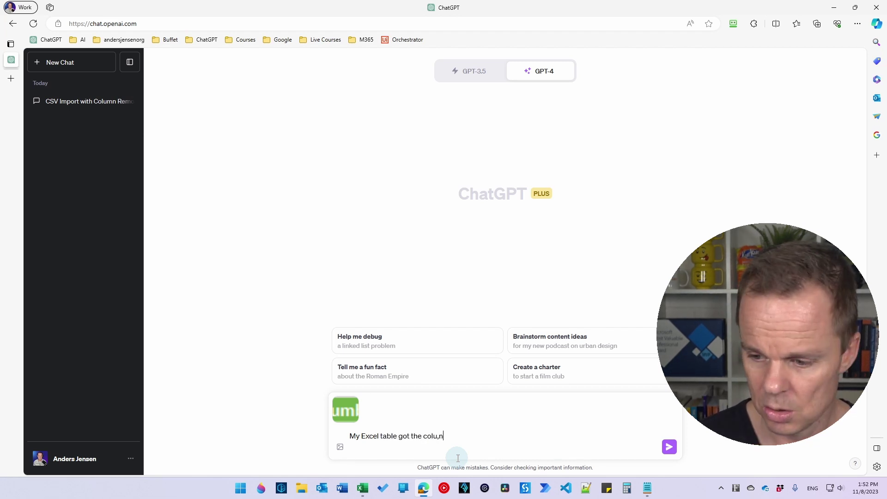
pyautogui.press('BackSpace')
pyautogui.write('mn headers as s')
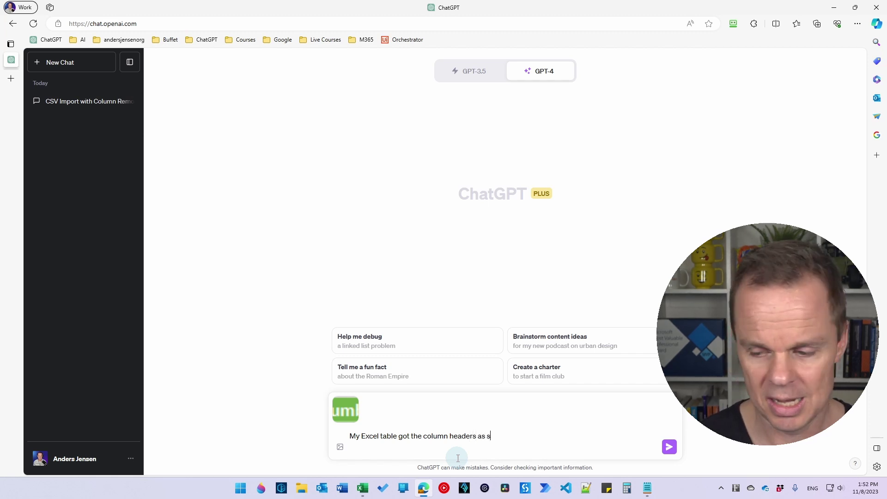
pyautogui.write('een on the attac')
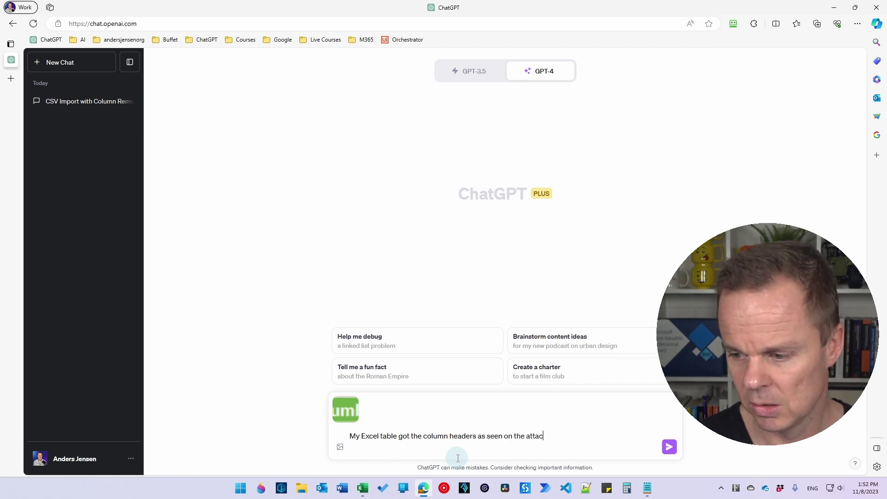
pyautogui.write('hed image (')
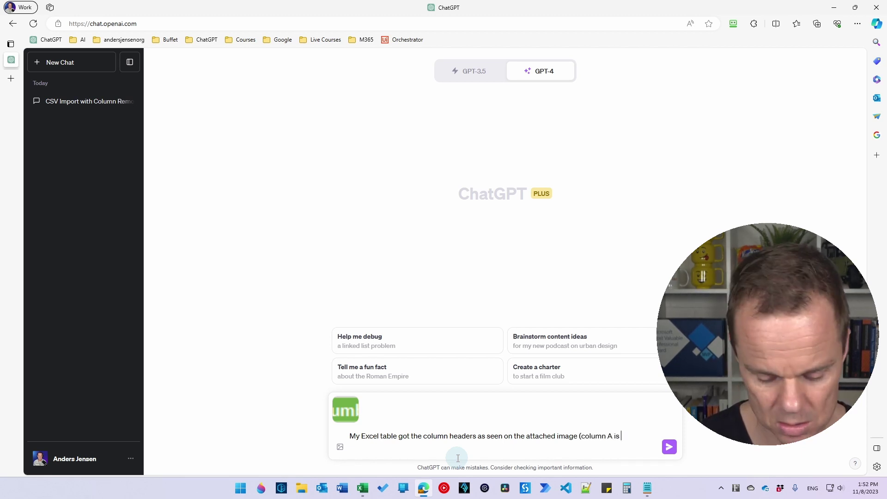
pyautogui.write("column A is 'Employee ")
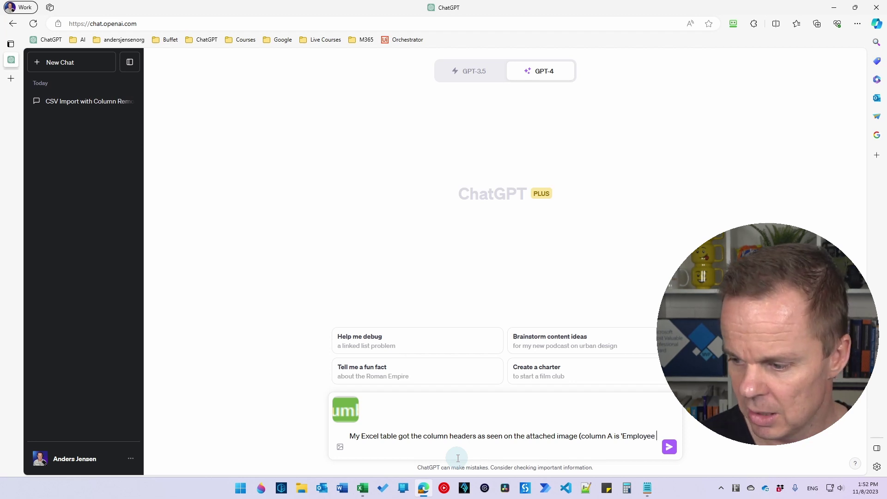
pyautogui.write('Name')
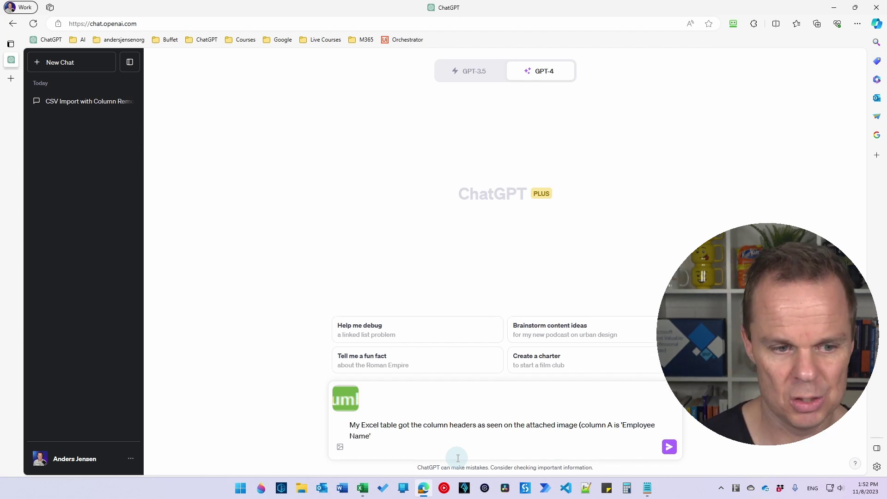
pyautogui.write("' etc.")
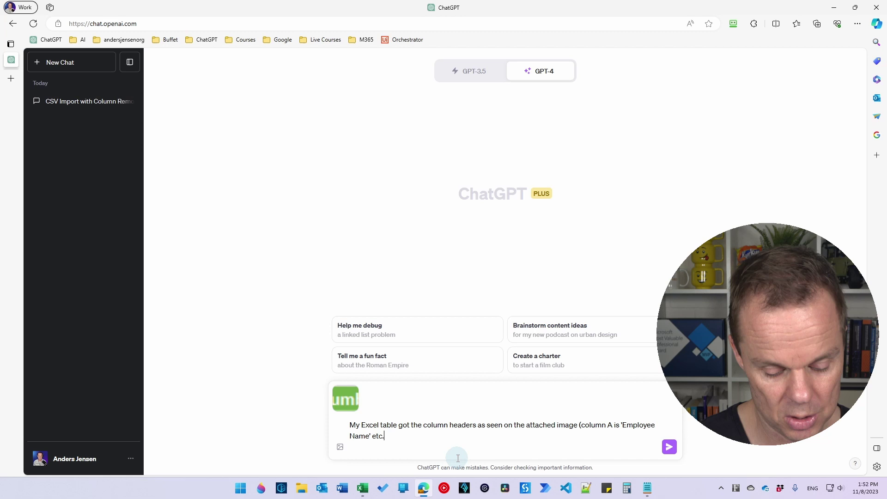
pyautogui.click(356, 405)
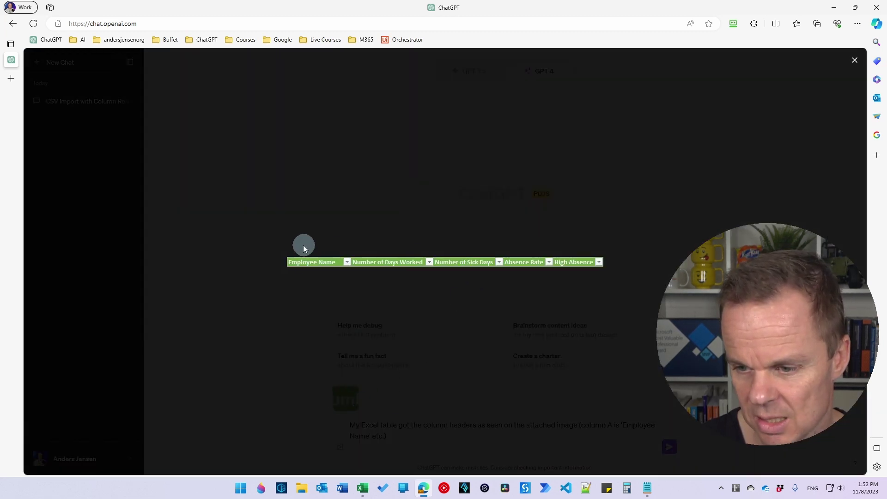
pyautogui.click(276, 320)
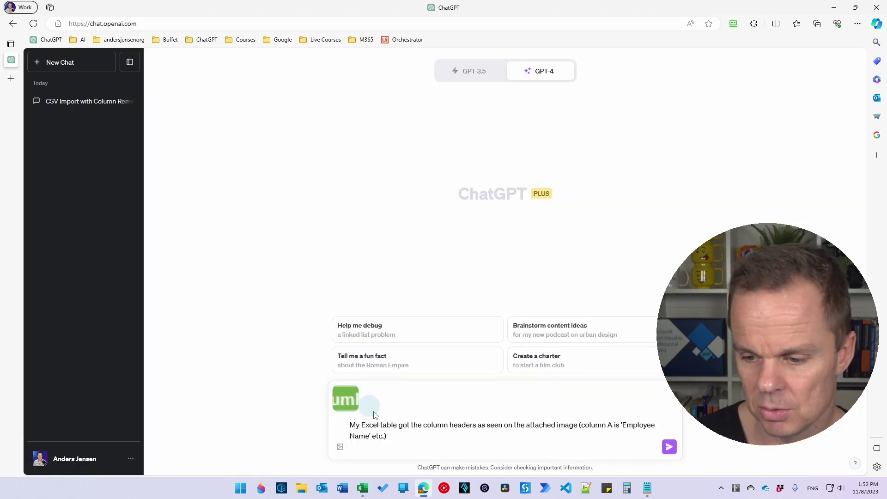
pyautogui.click(400, 434)
pyautogui.write('). ')
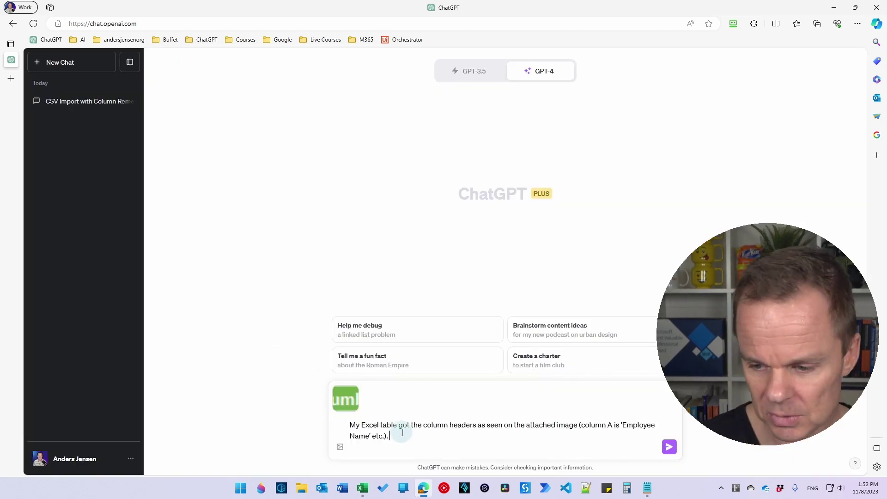
pyautogui.write('Which for')
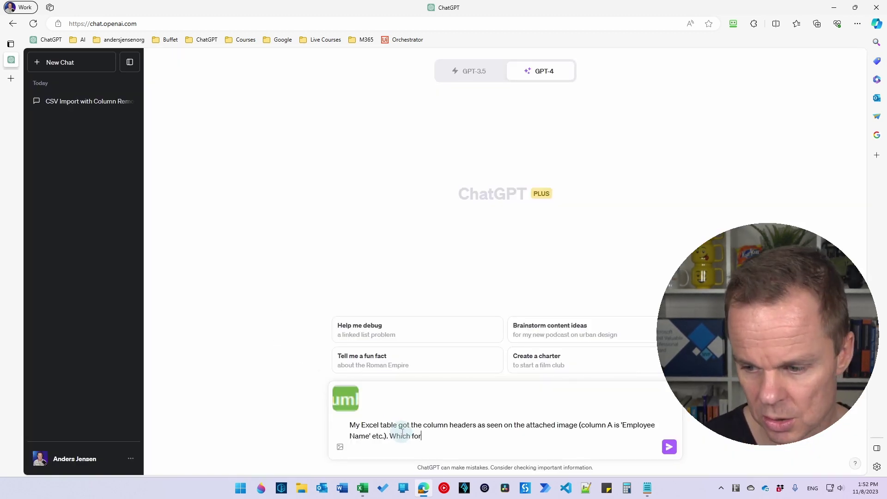
pyautogui.write('mula should')
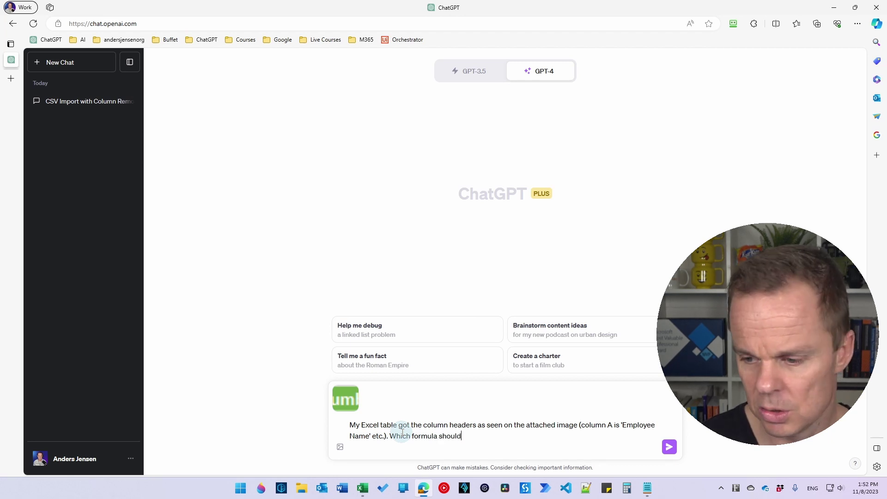
pyautogui.write(" I use to calculate 'Absence' for each row?")
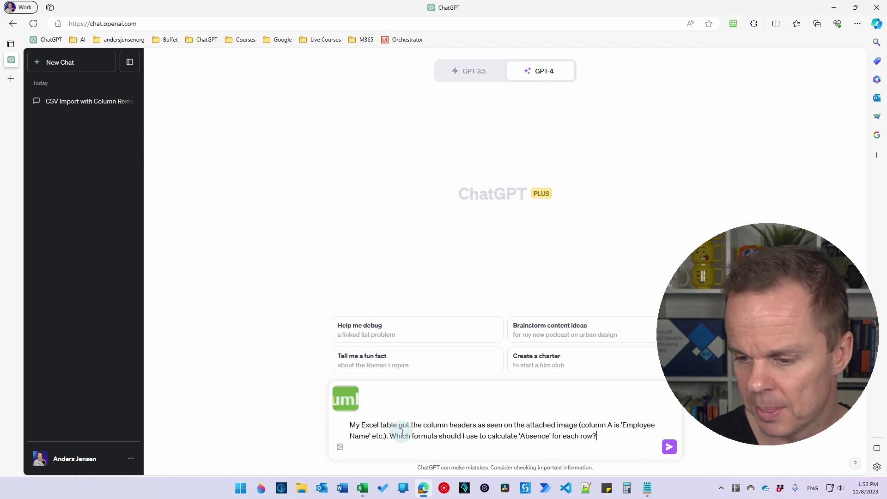
# Send the question and copy the suggested Absence Rate formula = (C2 / B2) * 100
pyautogui.press('Return')
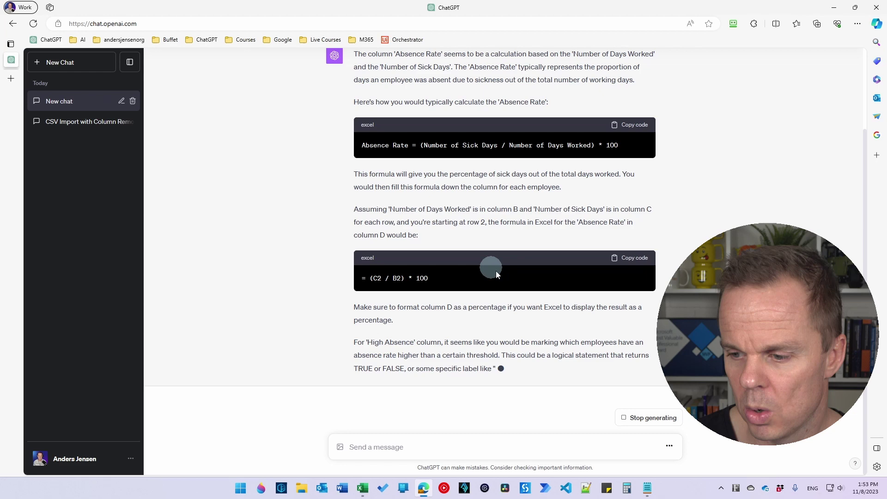
pyautogui.click(637, 260)
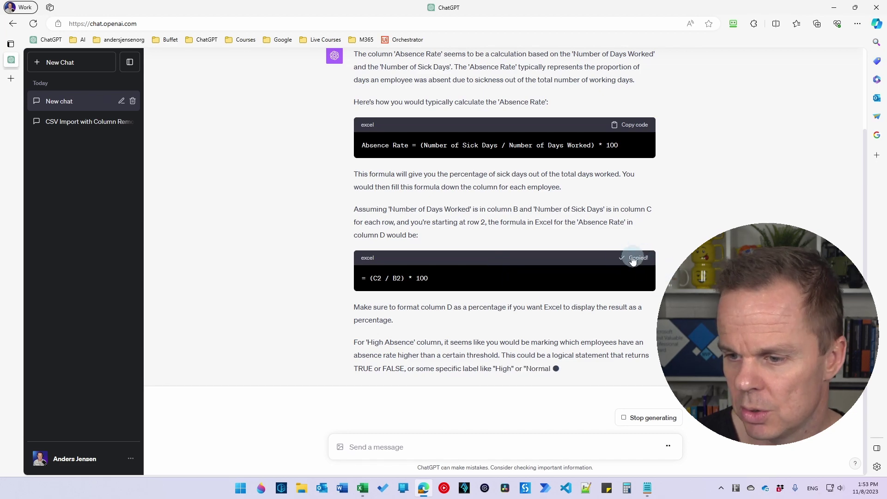
# Paste = (C2 / B2) * 100 into D2 to fill Absence Rate, then return to ChatGPT
pyautogui.click(362, 490)
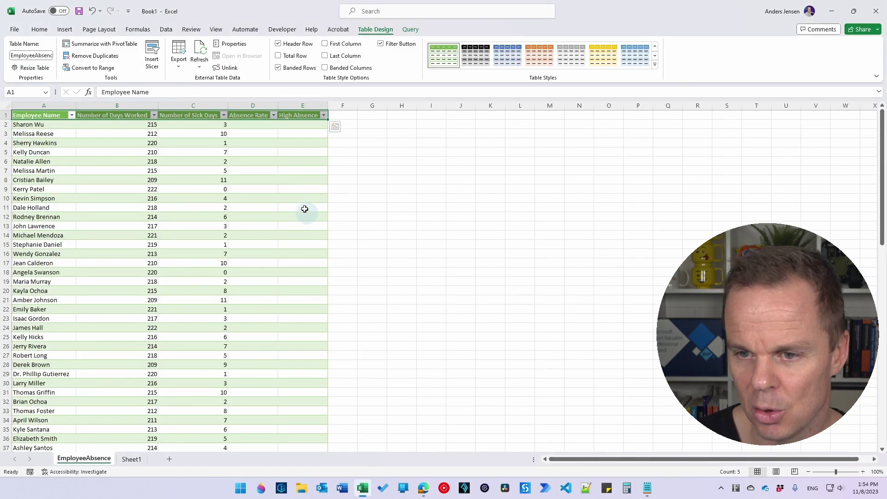
pyautogui.click(254, 127)
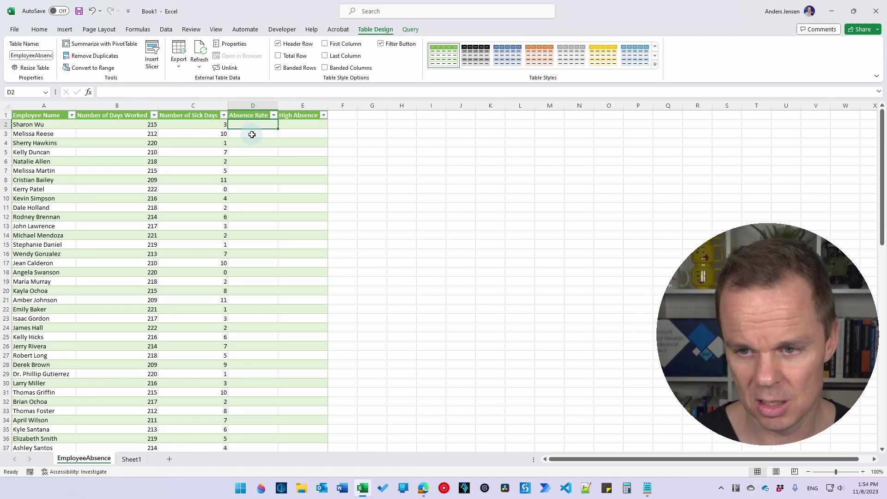
pyautogui.hotkey('ctrl', 'v')
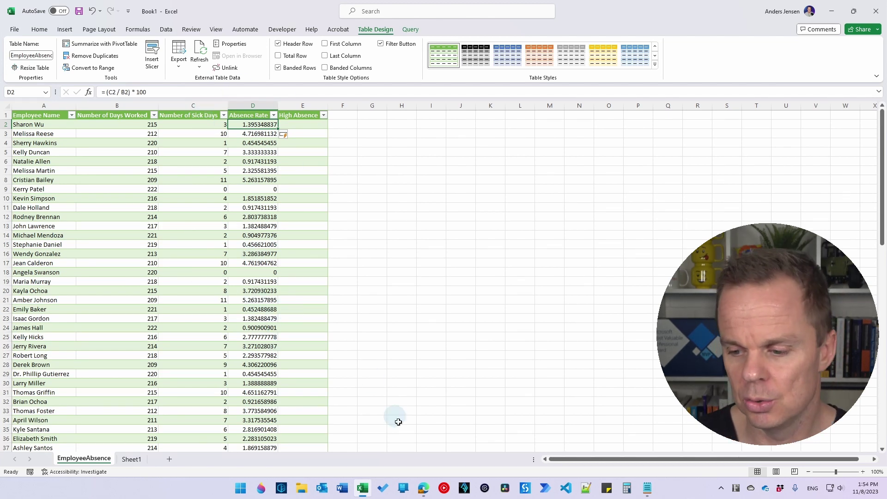
pyautogui.click(423, 487)
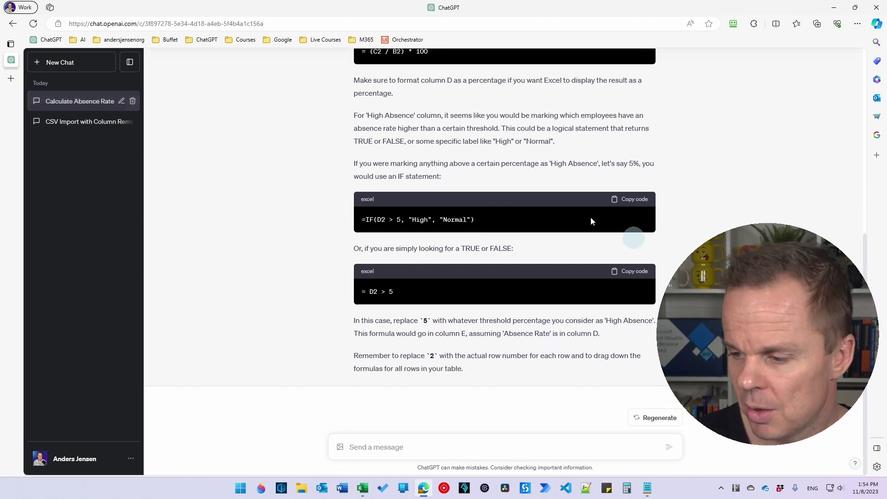
# Ask ChatGPT to round the = (C2 / B2) * 100 formula to two decimals and copy its ROUND version
pyautogui.scroll(3, 469, 308)
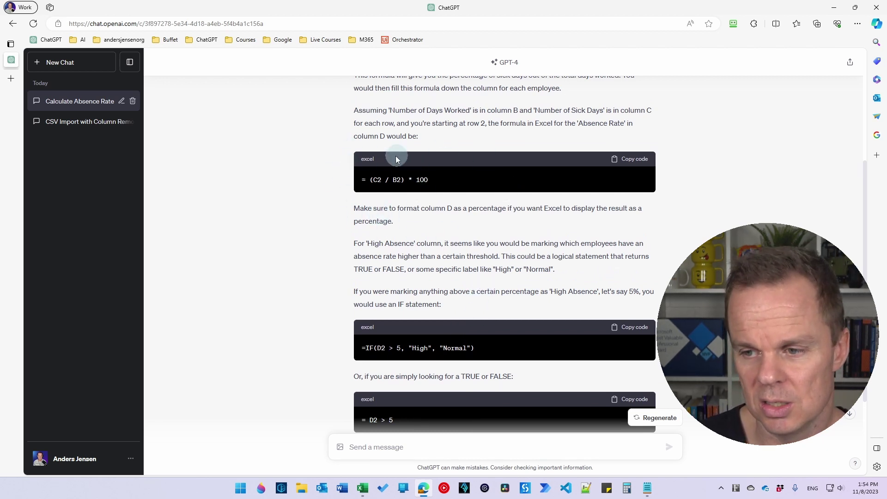
pyautogui.click(633, 161)
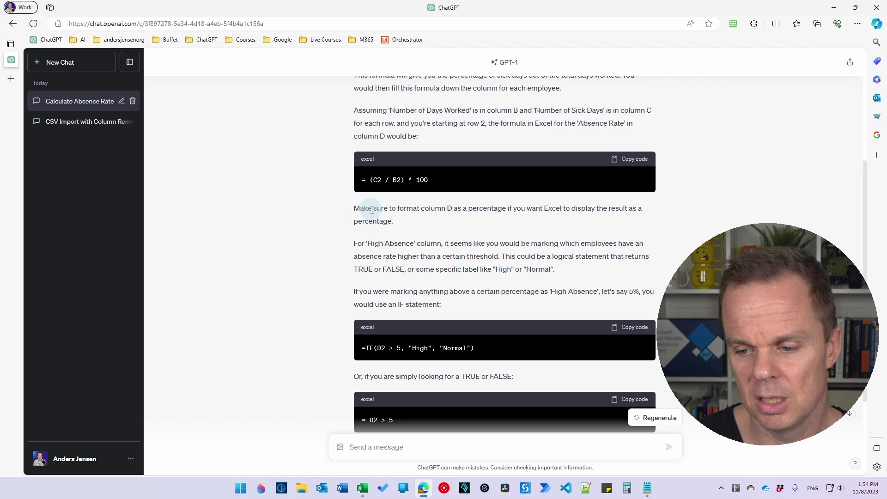
pyautogui.click(488, 453)
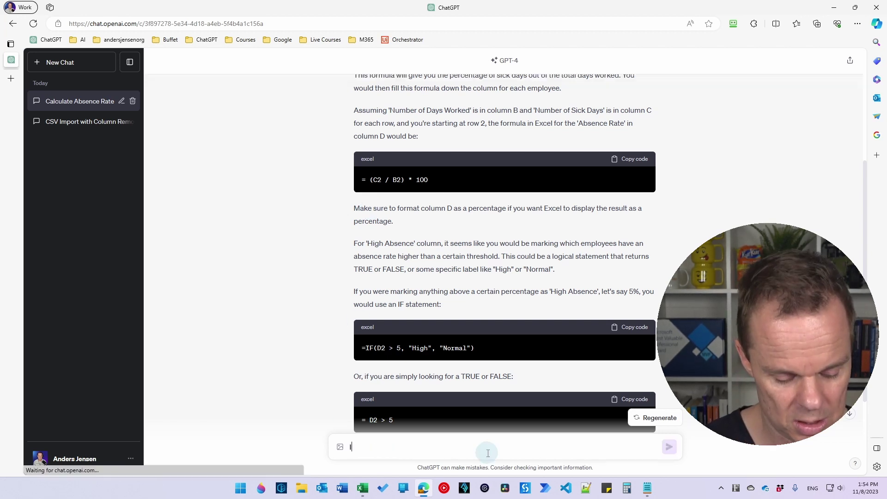
pyautogui.write('I used this formula')
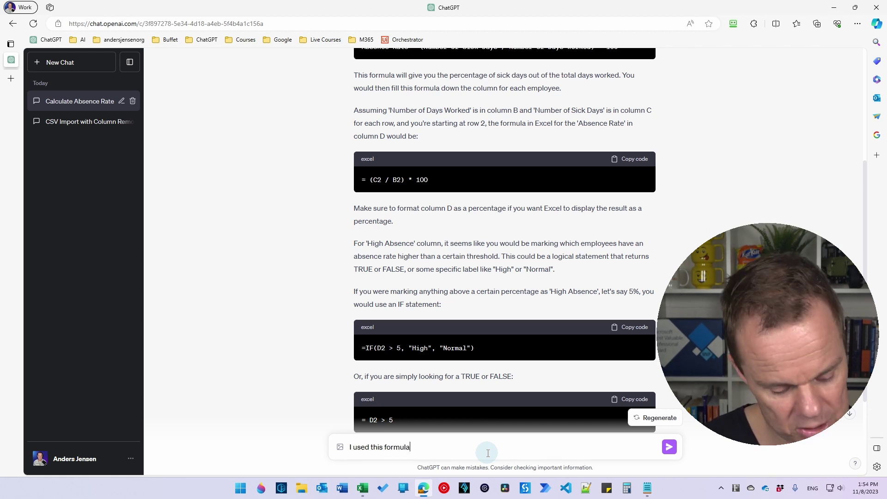
pyautogui.hotkey('shift', 'Return')
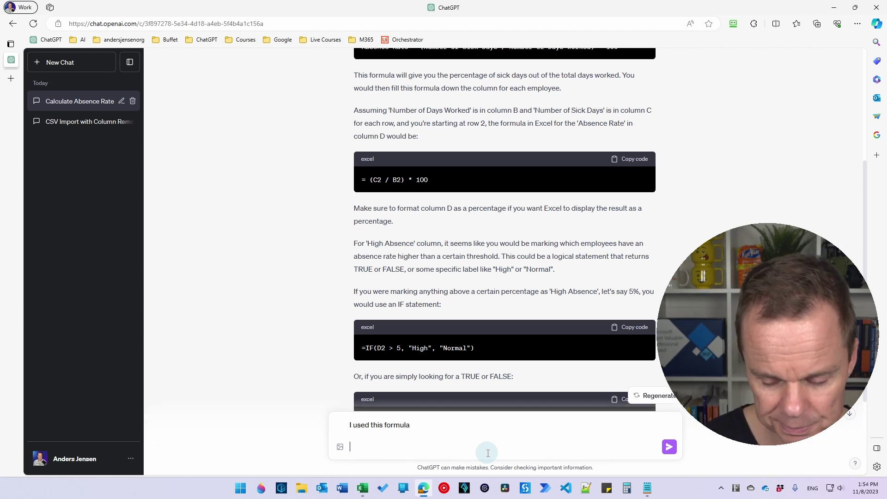
pyautogui.hotkey('shift', 'Return')
pyautogui.hotkey('ctrl', 'v')
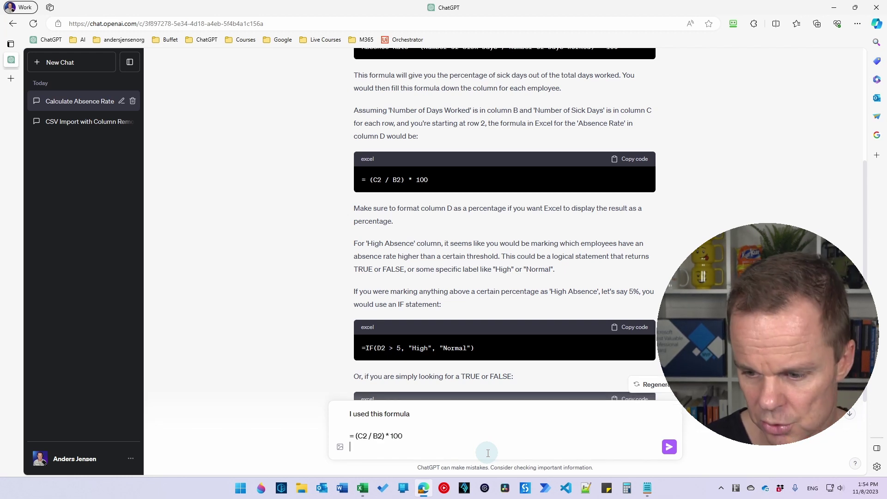
pyautogui.hotkey('shift', 'Return')
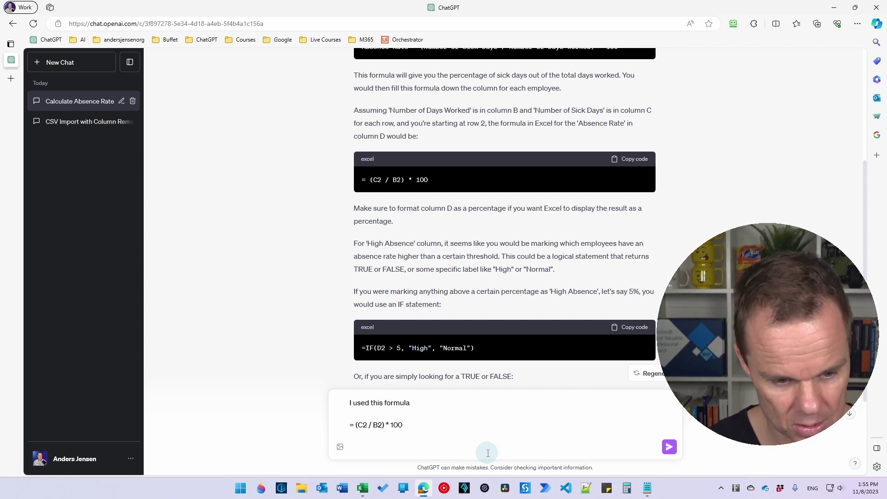
pyautogui.write('Edit the')
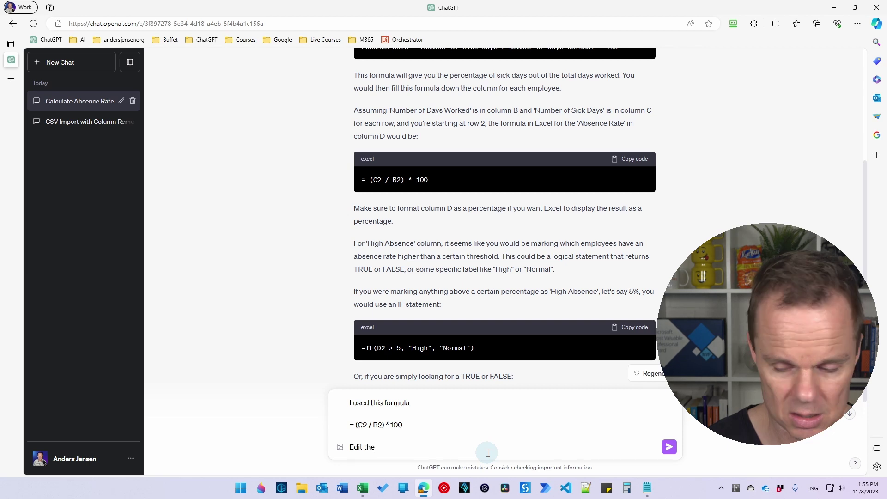
pyautogui.write(' frormu')
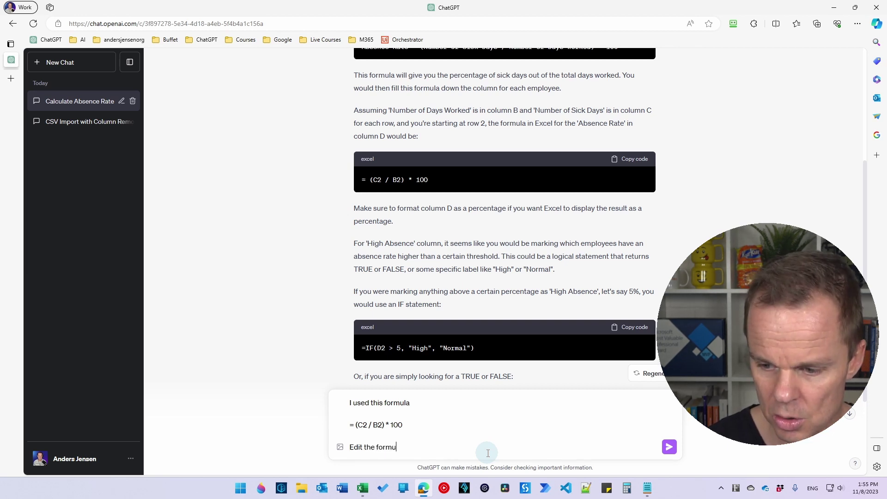
pyautogui.write('la to red')
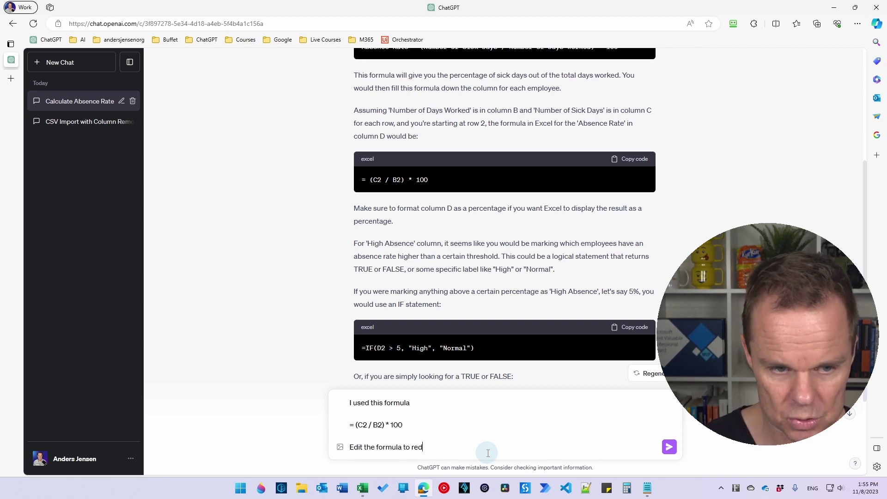
pyautogui.write('uce the')
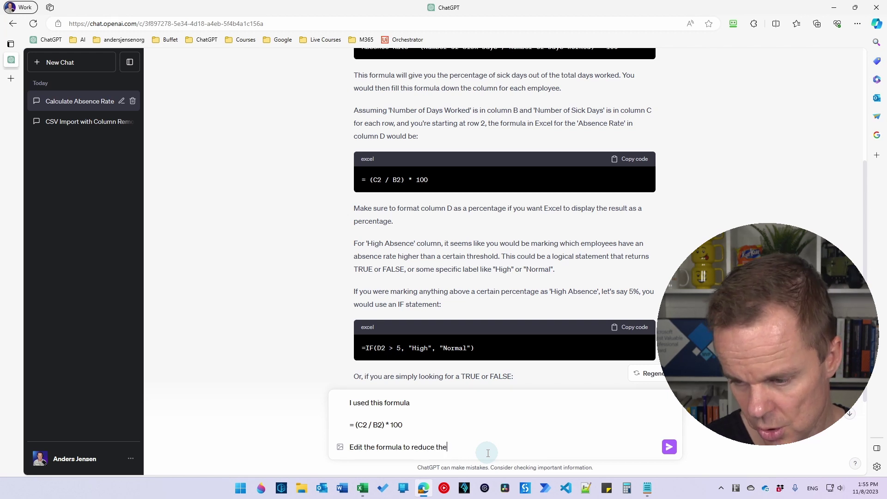
pyautogui.write(' output to')
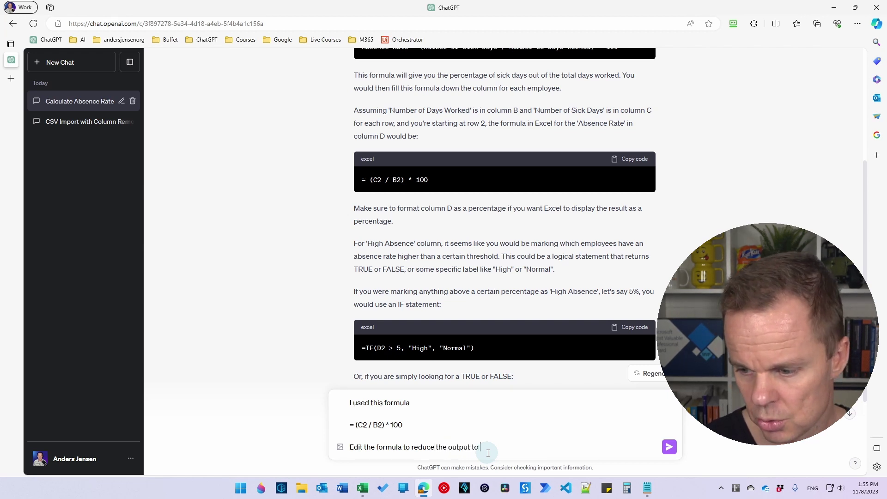
pyautogui.write(' two decimal')
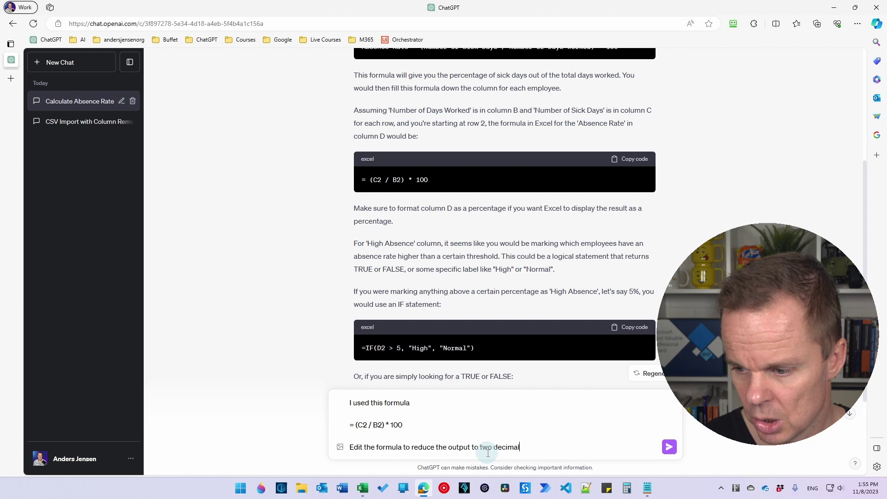
pyautogui.write(' places')
pyautogui.press('Return')
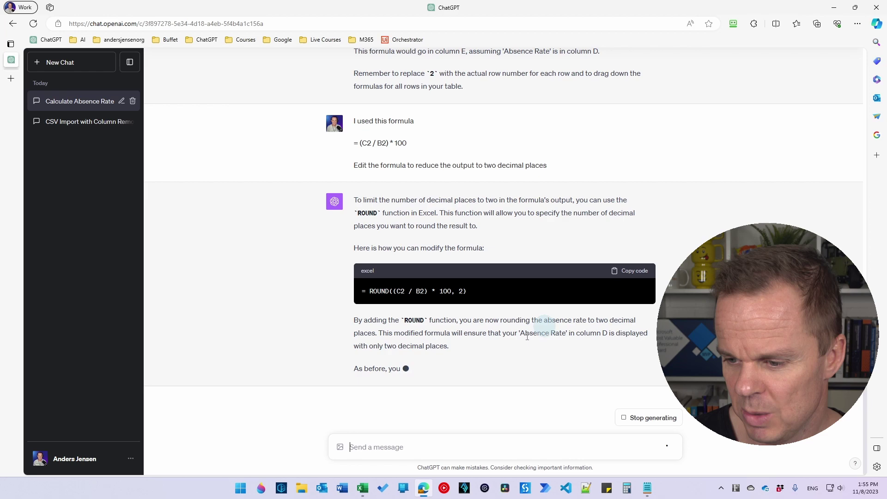
pyautogui.click(636, 272)
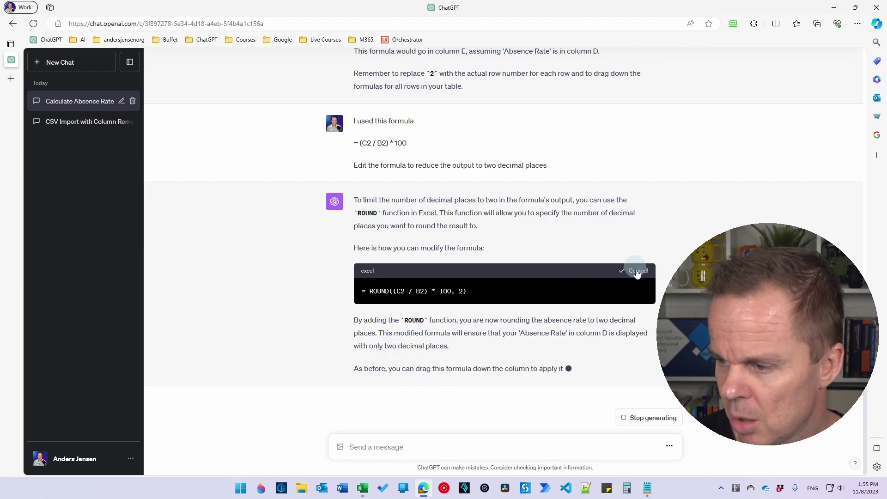
# Replace D2's formula with =ROUND((C2 / B2) * 100, 2) so the column shows values like 4.72
pyautogui.click(362, 488)
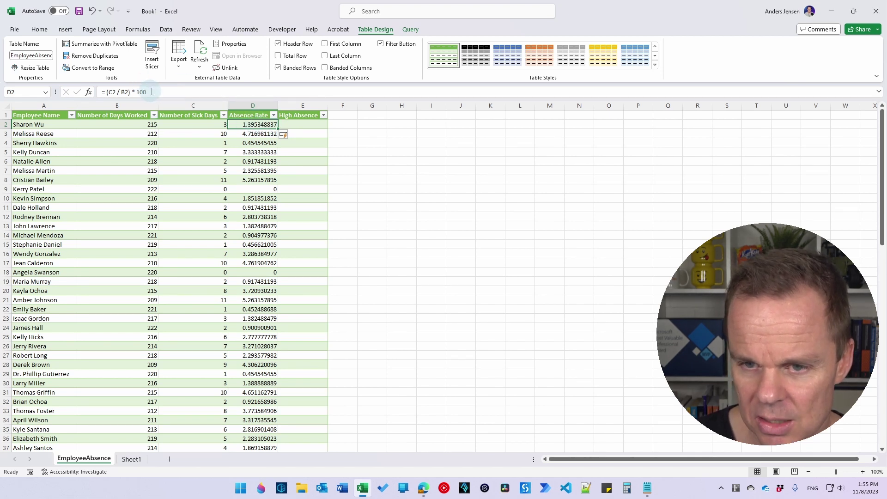
pyautogui.moveTo(148, 92); pyautogui.dragTo(84, 92)
pyautogui.press('BackSpace')
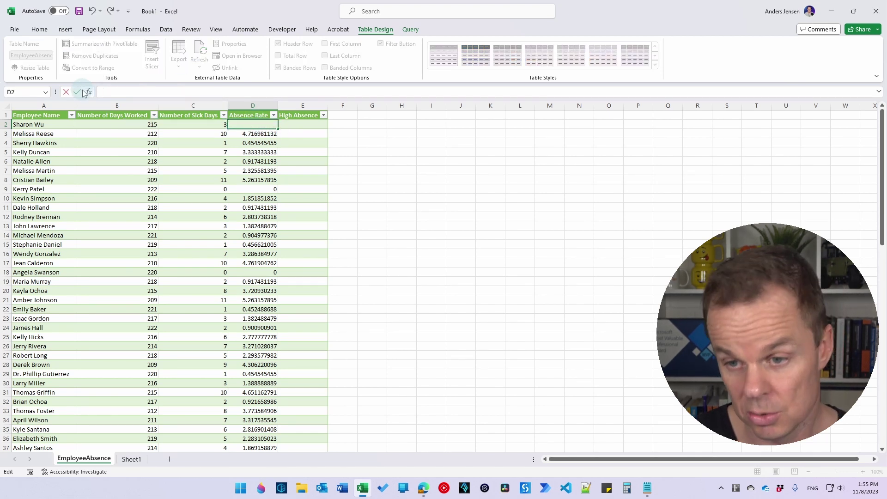
pyautogui.hotkey('ctrl', 'v')
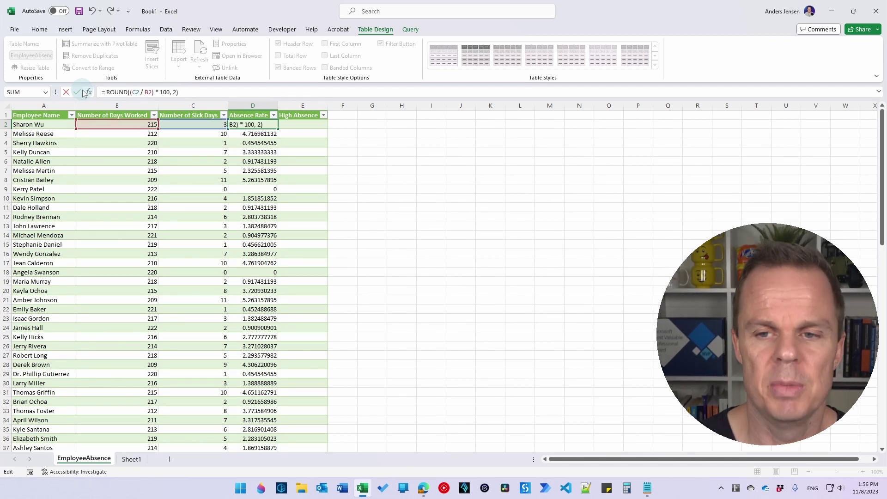
pyautogui.press('Return')
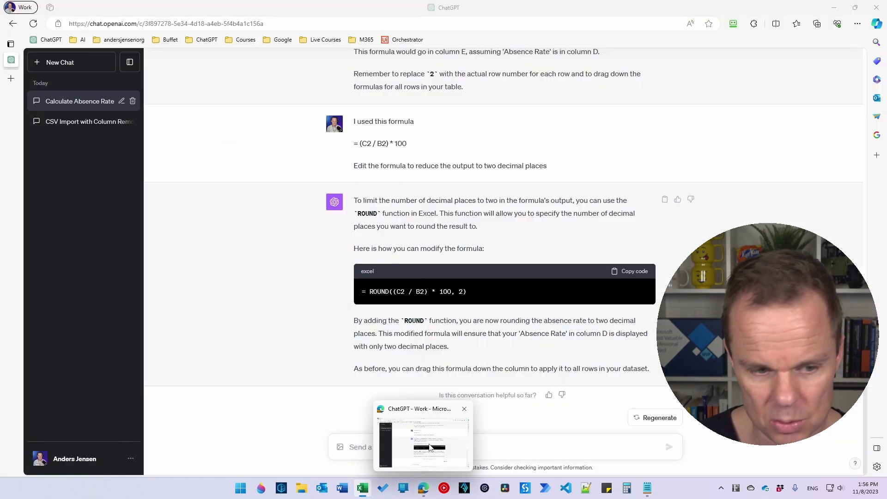
# Draft a ChatGPT question asking for a formula that labels column E 'High Absence' when the rate exceeds 3, else 'Normal Absence'
pyautogui.click(421, 489)
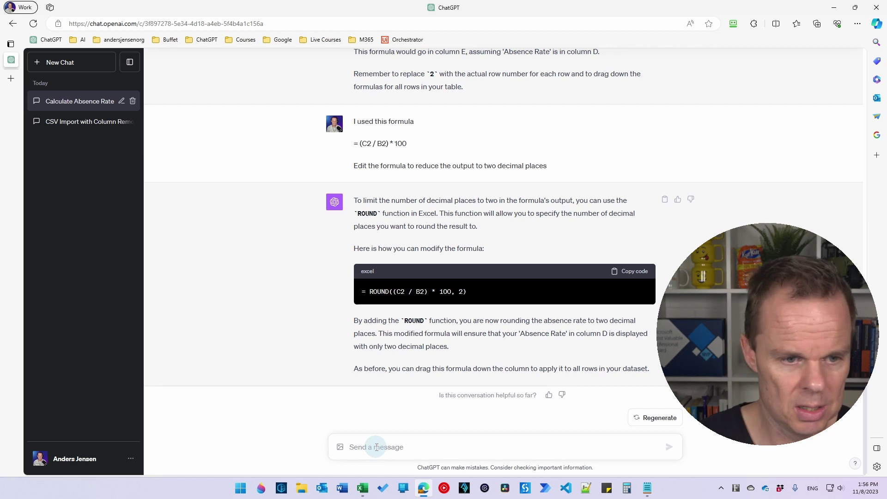
pyautogui.write('I have ca')
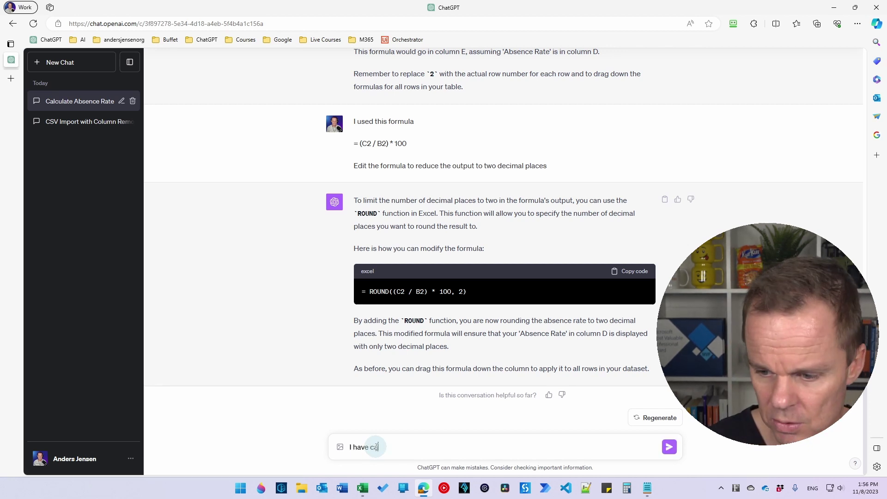
pyautogui.write('lculated the ')
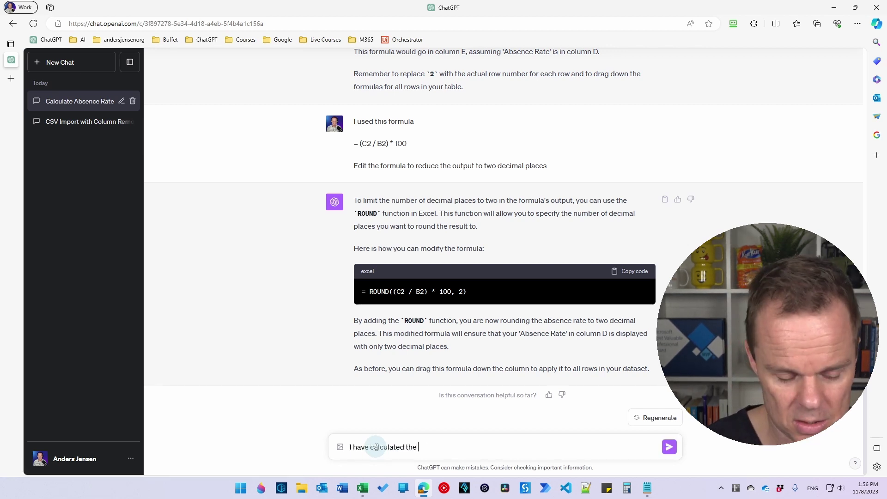
pyautogui.write("'Ab")
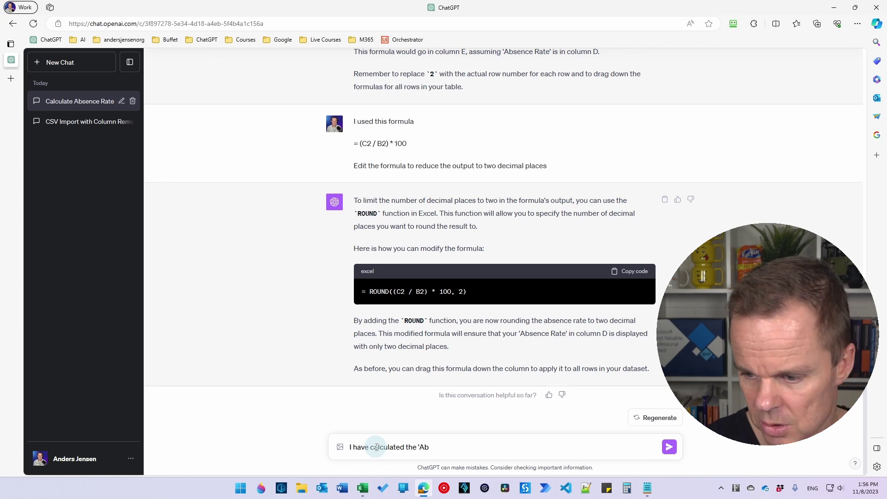
pyautogui.write('sence Rate')
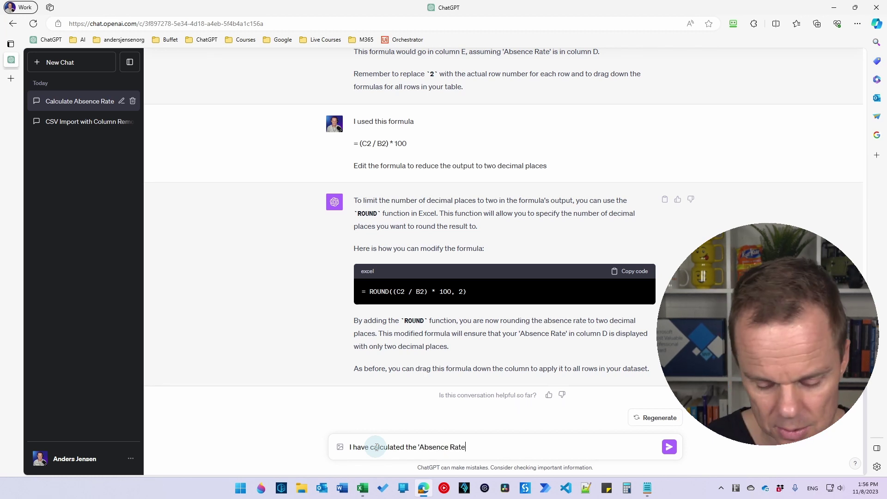
pyautogui.write("' in coluk")
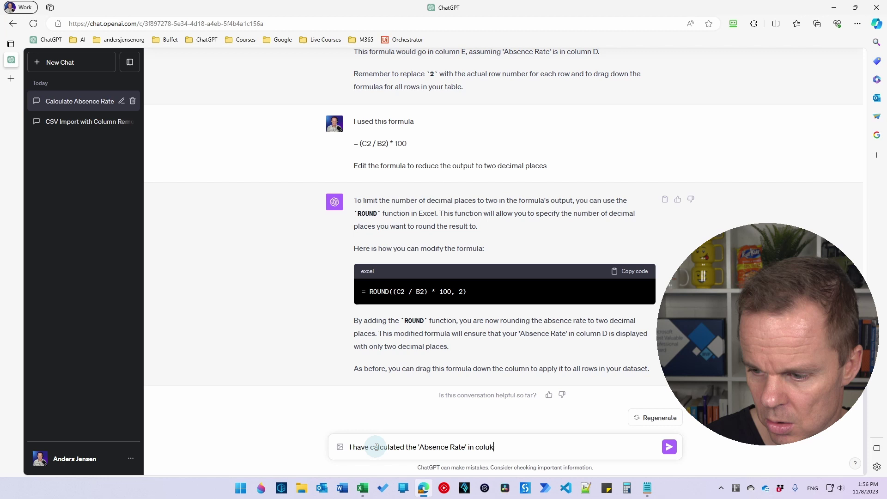
pyautogui.write('D')
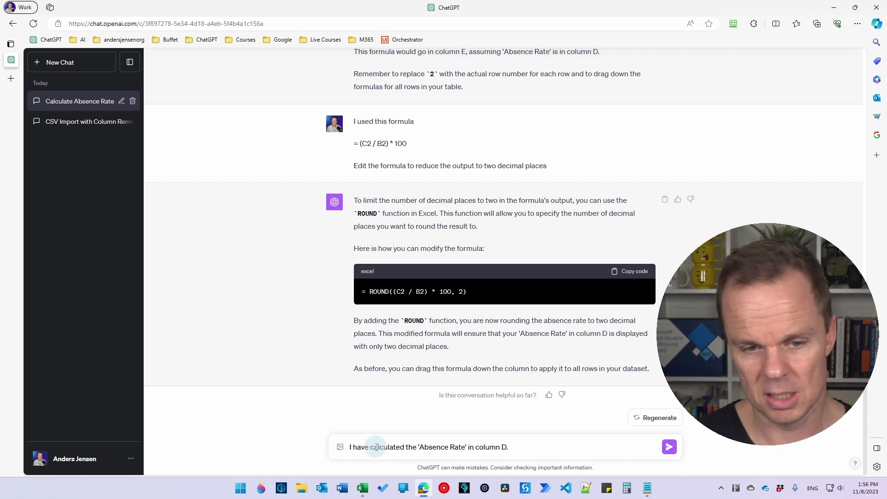
pyautogui.write('. In co')
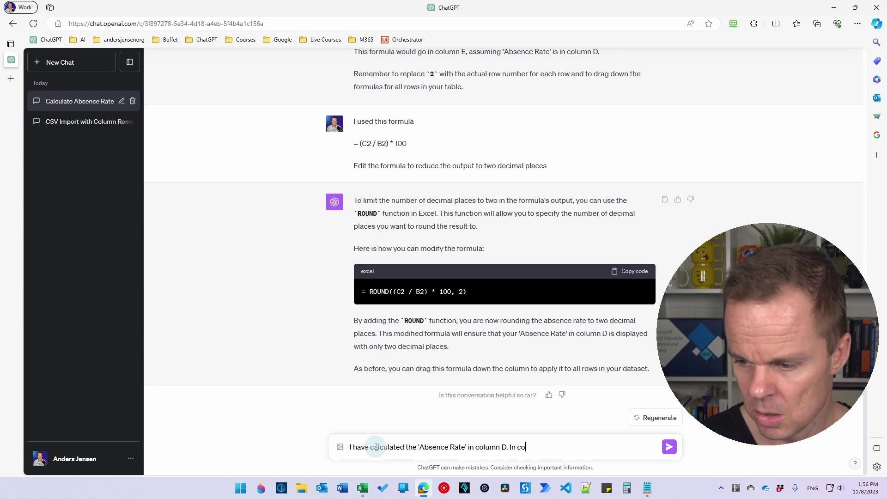
pyautogui.write('lumn E')
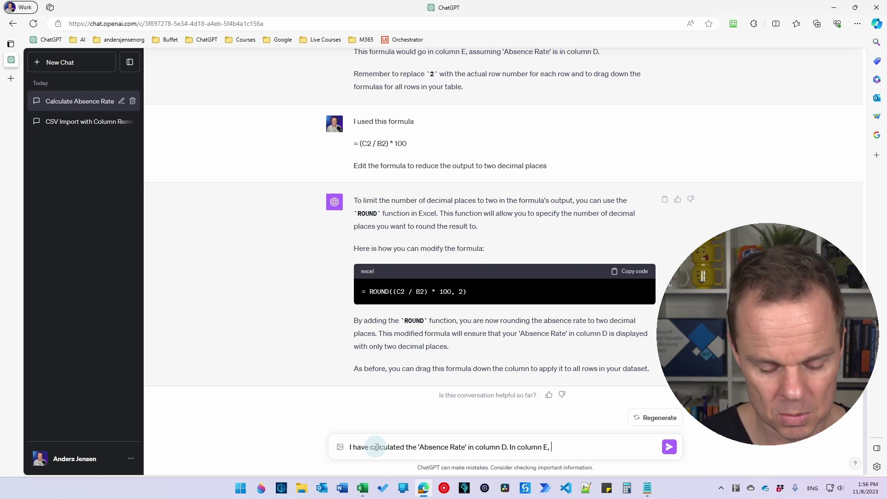
pyautogui.write(', I want ')
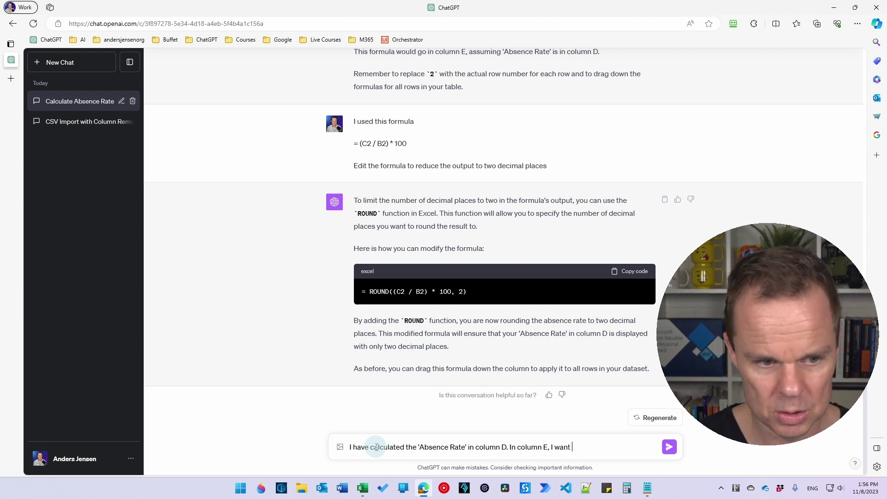
pyautogui.write('it marked as ')
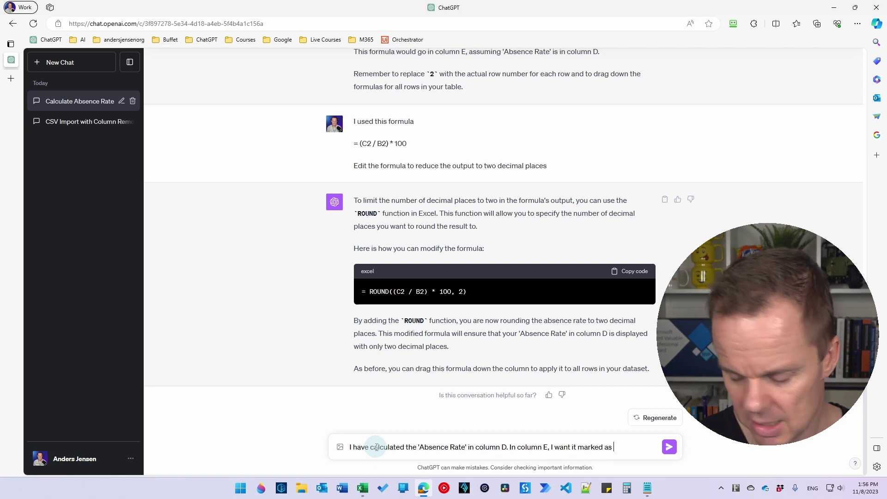
pyautogui.write("'High Absence")
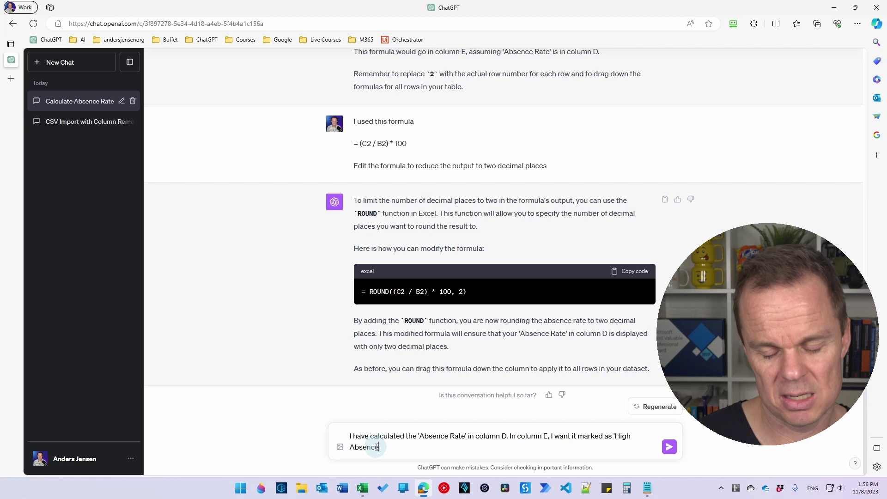
pyautogui.write("'")
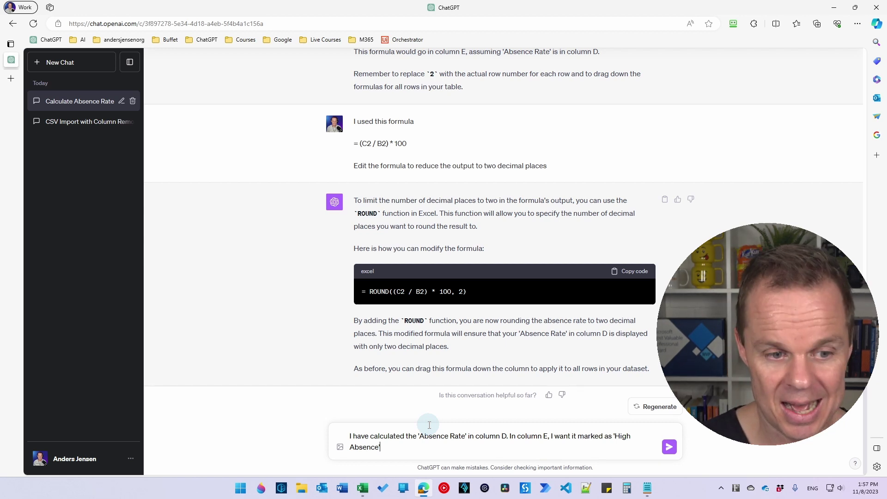
pyautogui.write('if the')
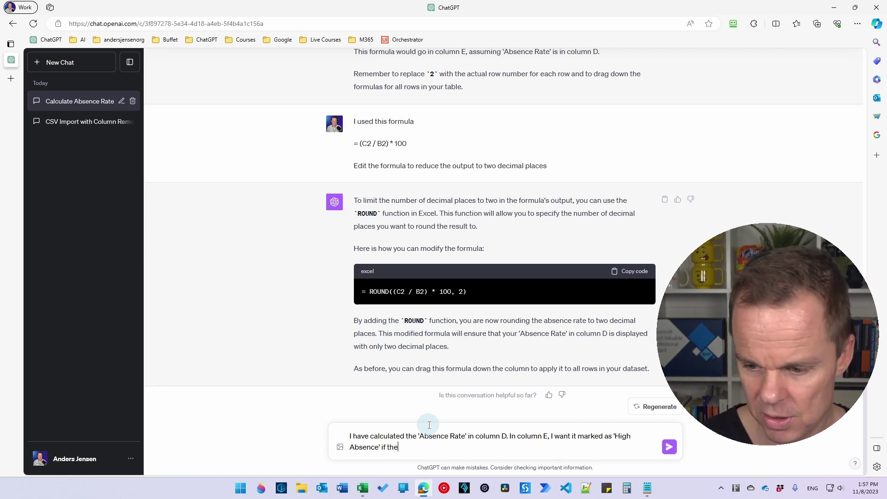
pyautogui.write(' absence rat')
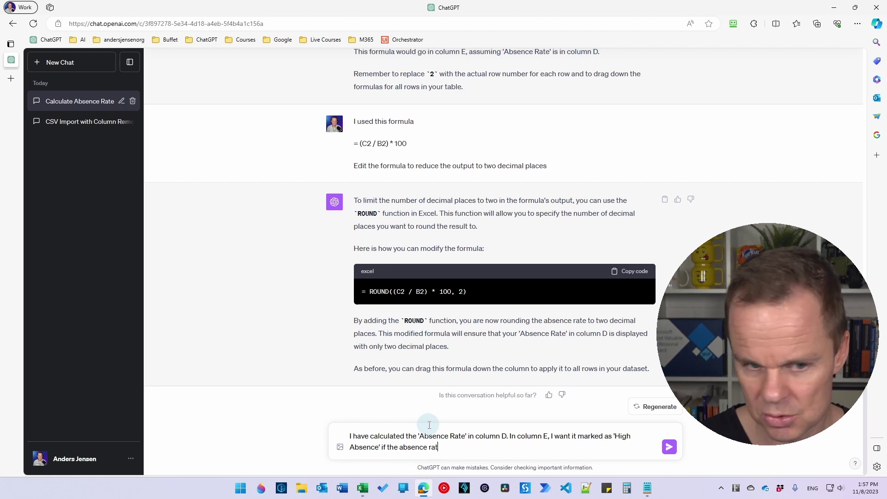
pyautogui.write('e is abov')
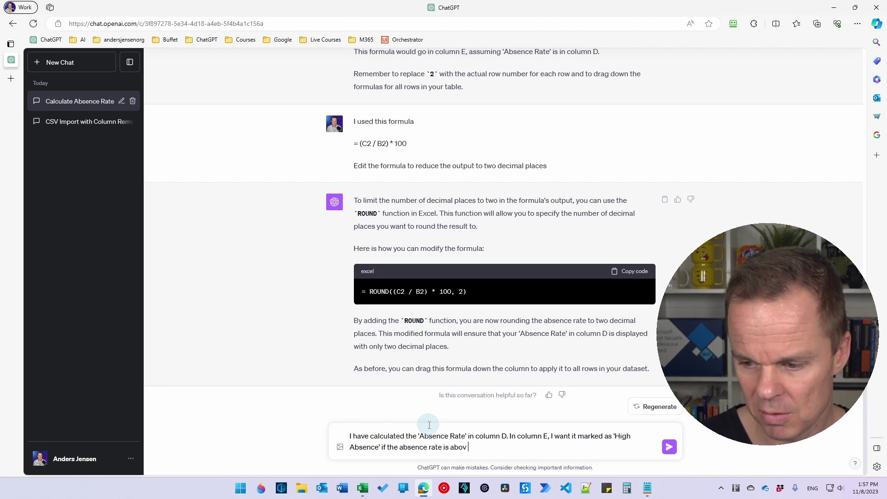
pyautogui.write('e 3')
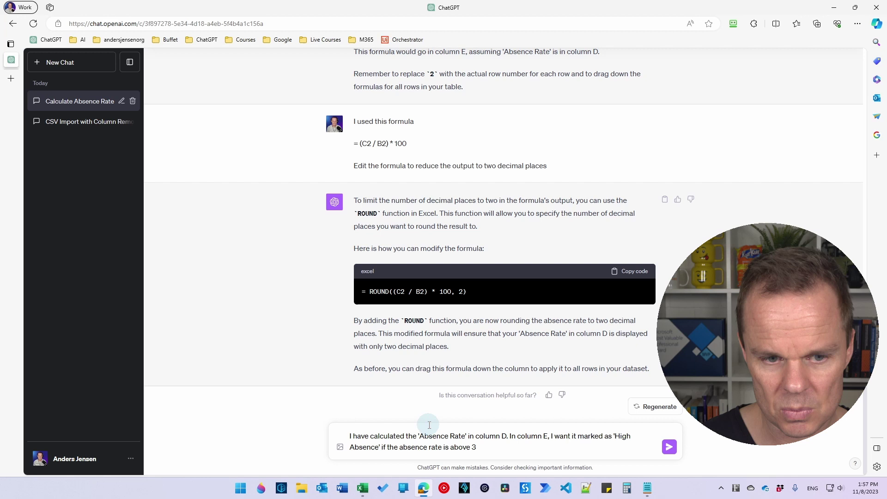
pyautogui.write(", and '")
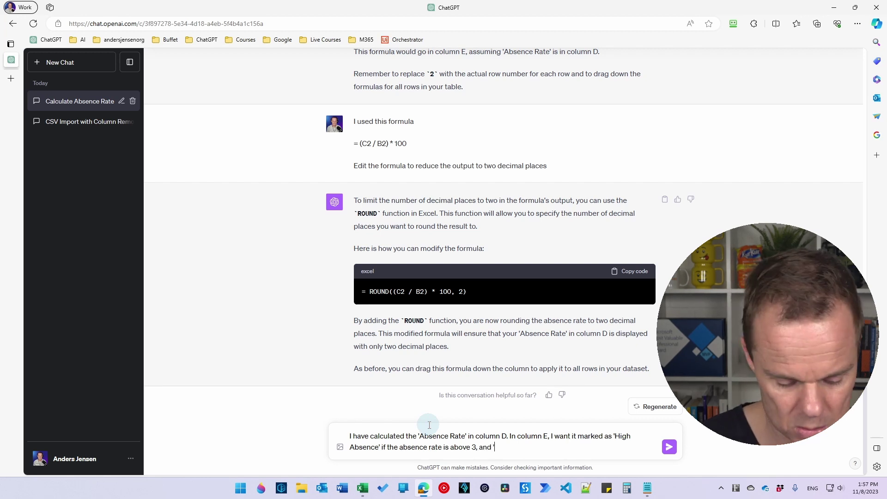
pyautogui.write('Normal a')
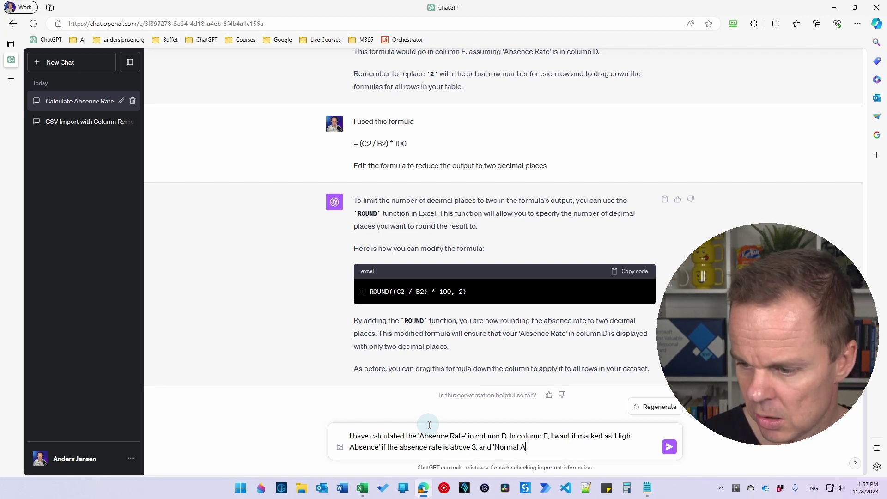
pyautogui.write('bsence')
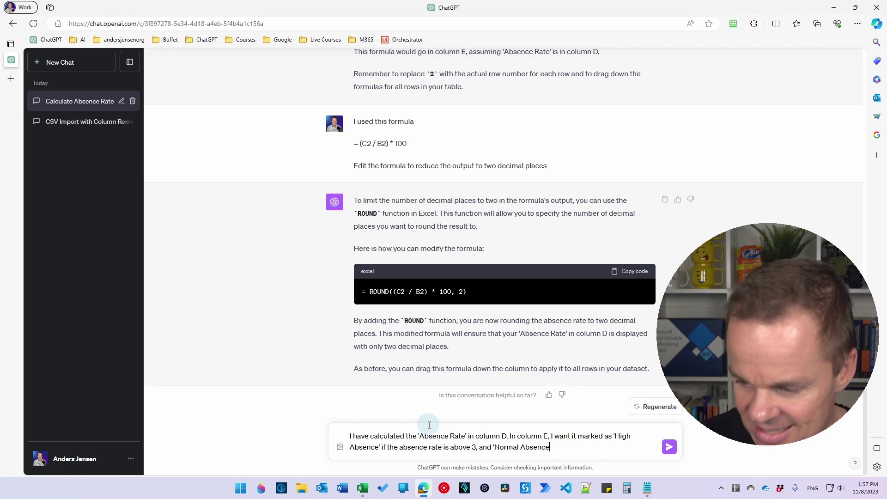
pyautogui.write("' if it ")
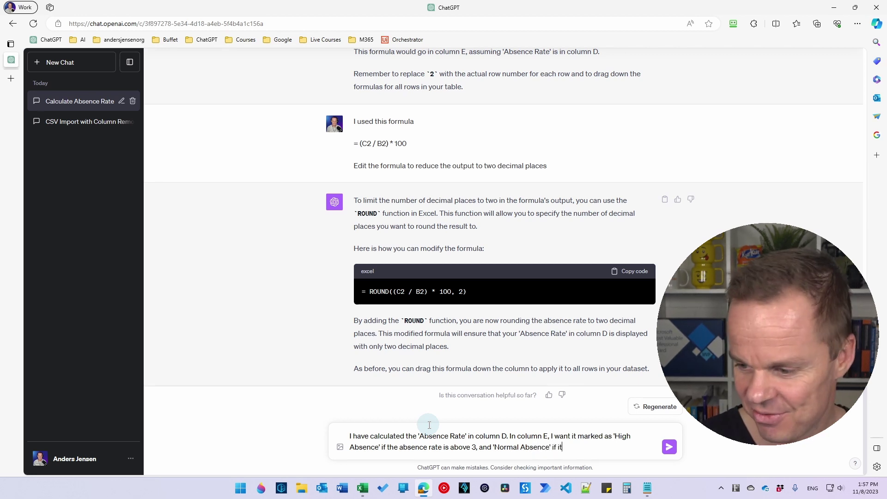
pyautogui.write('is 3 or lower')
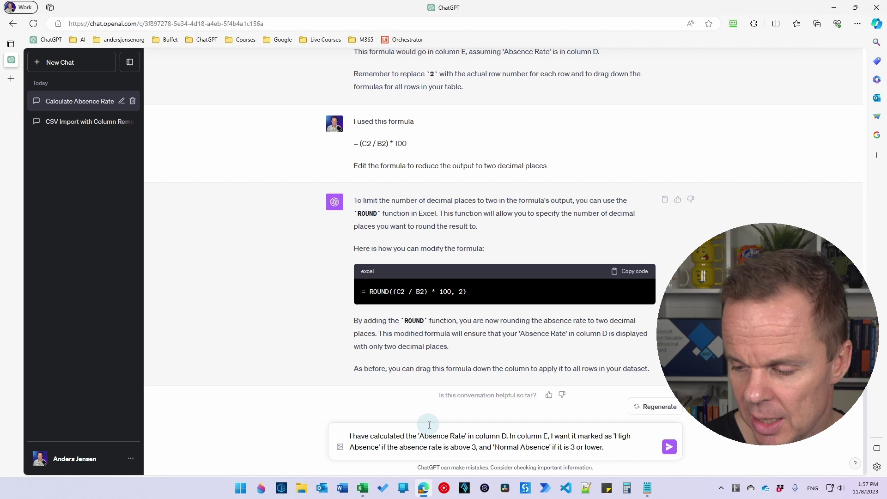
pyautogui.write('. ')
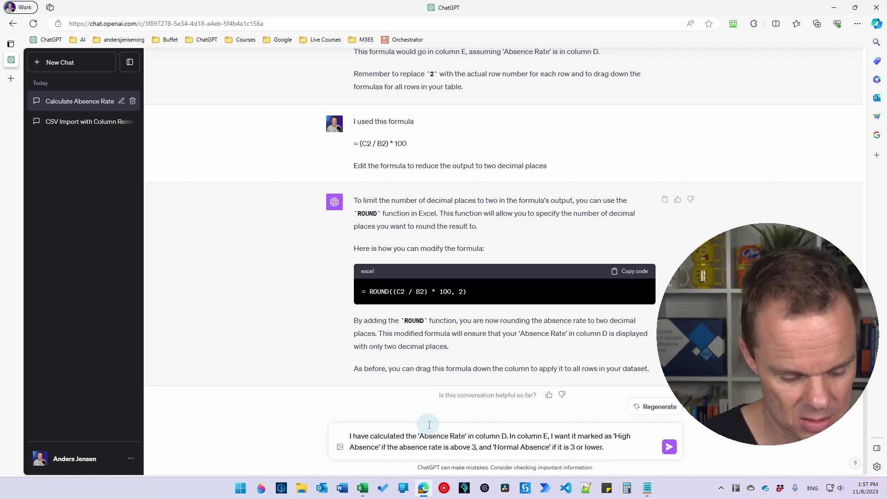
pyautogui.write('Can you give me')
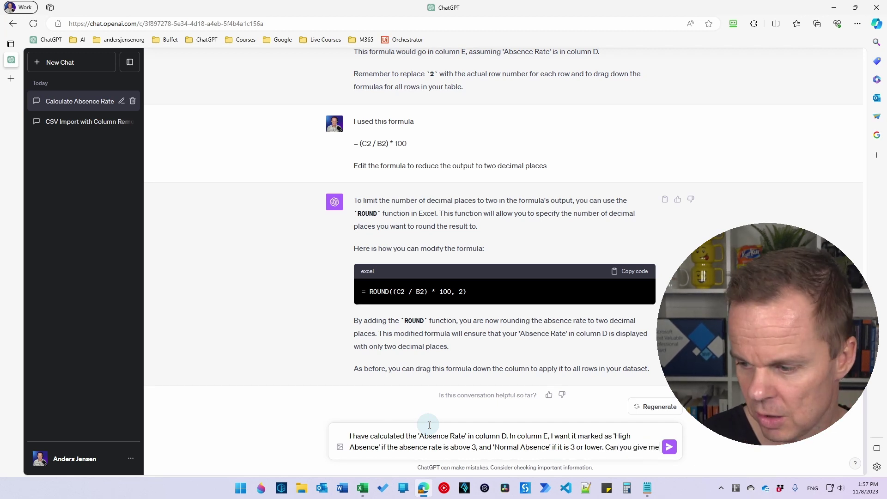
pyautogui.write(' the formula')
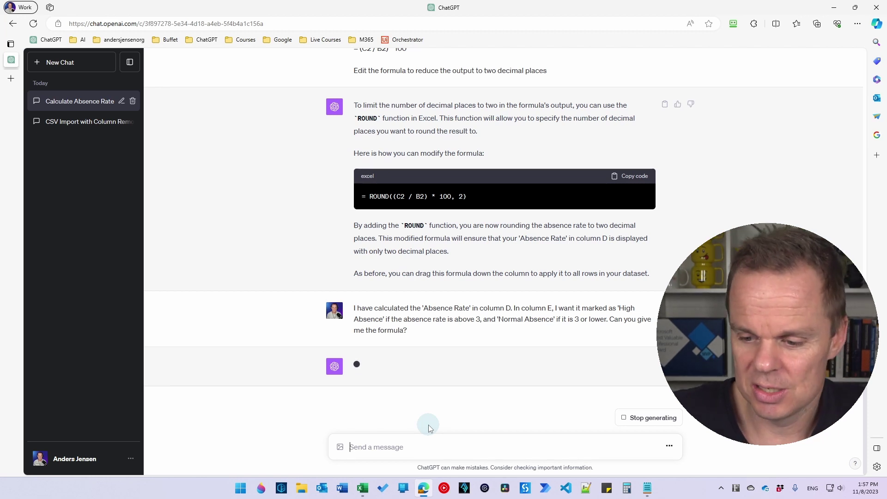
# Select cell E2 in Excel, then copy ChatGPT's =IF(D2 > 3, "High Absence", "Normal Absence") formula
pyautogui.click(363, 494)
pyautogui.click(300, 126)
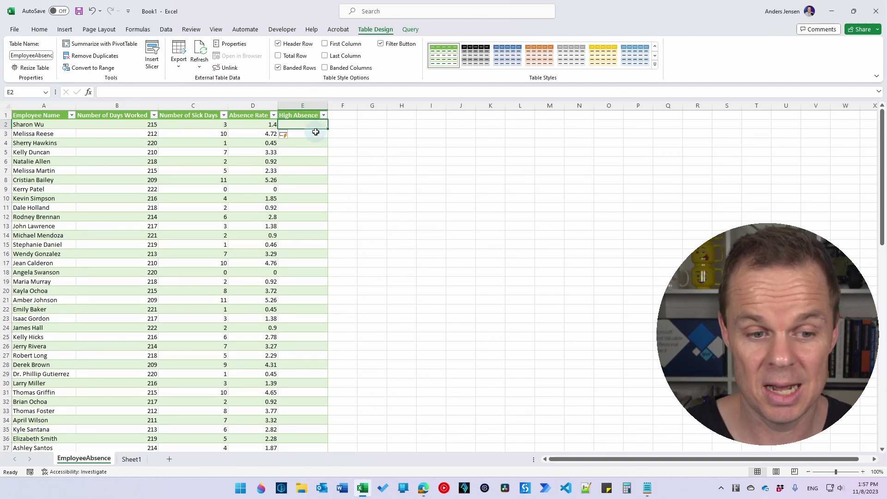
pyautogui.click(424, 488)
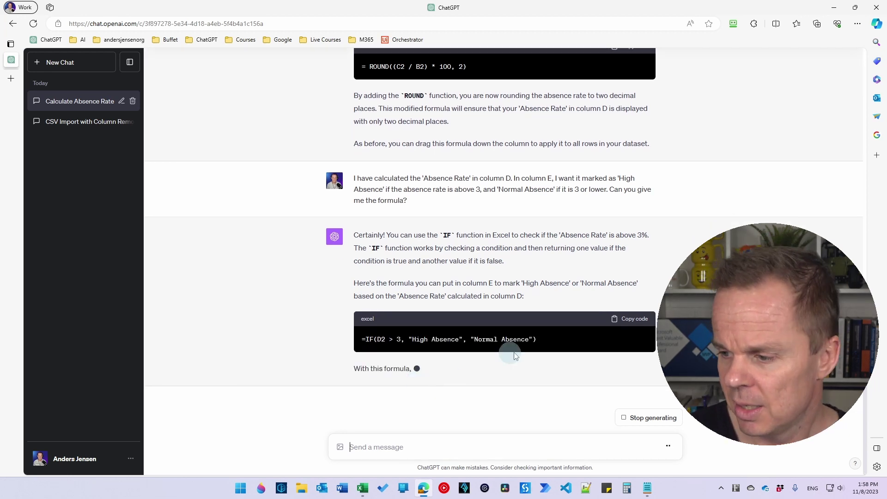
pyautogui.click(623, 318)
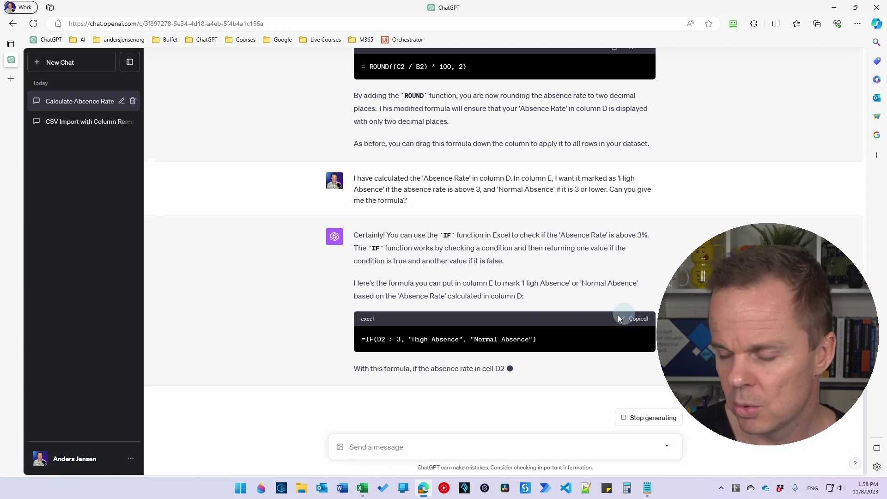
# Paste the IF formula into E2 so every employee is labelled High or Normal Absence
pyautogui.click(363, 488)
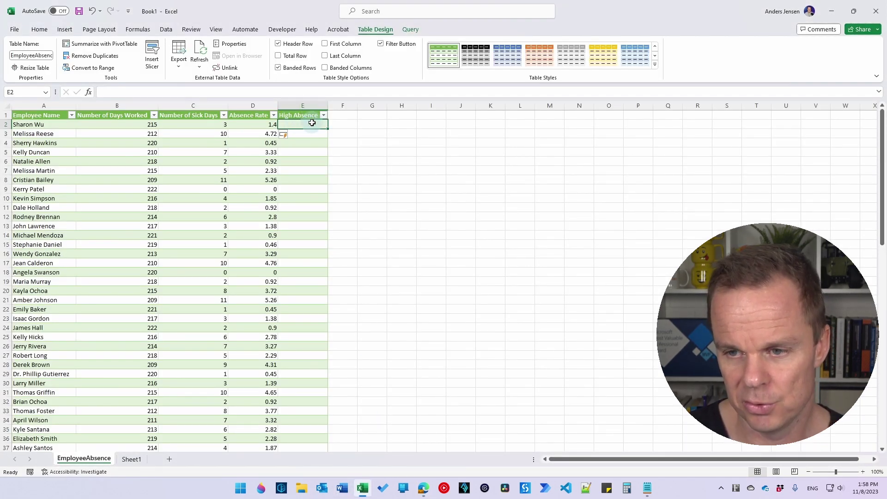
pyautogui.hotkey('ctrl', 'v')
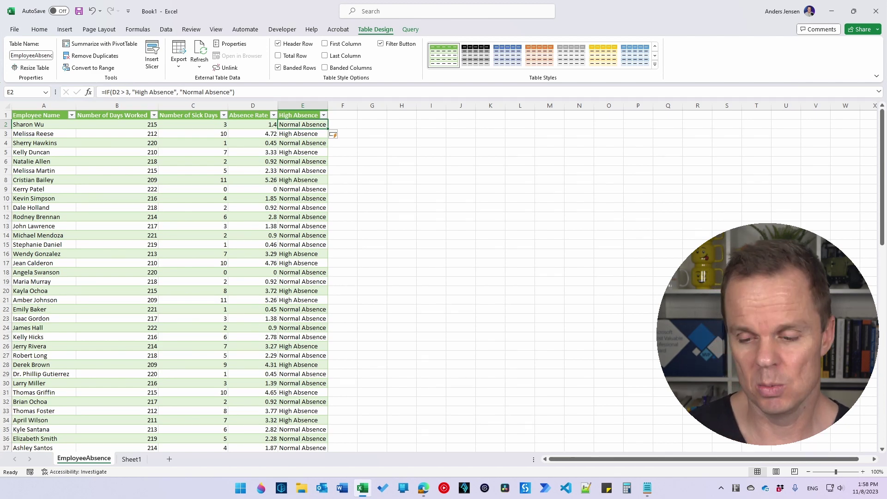
# Ask ChatGPT how to create a boxplot of the 'Absence Rate' in column D, then return to Excel
pyautogui.click(426, 491)
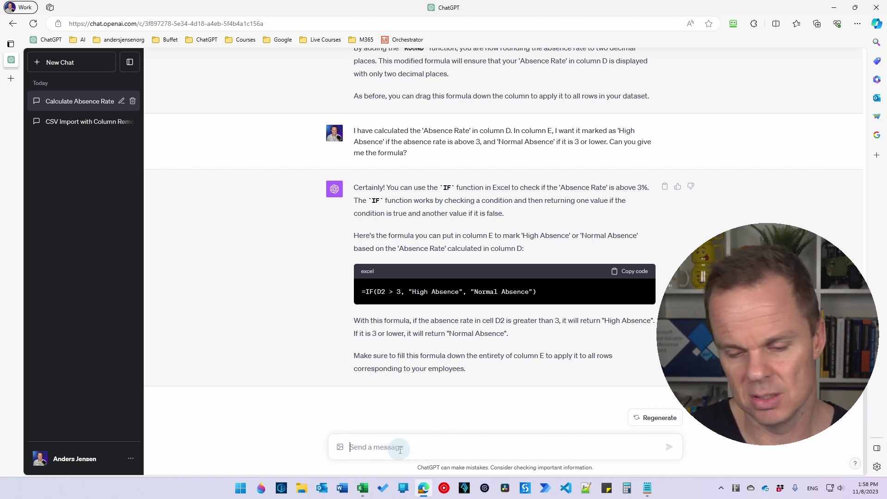
pyautogui.write('How do I create a')
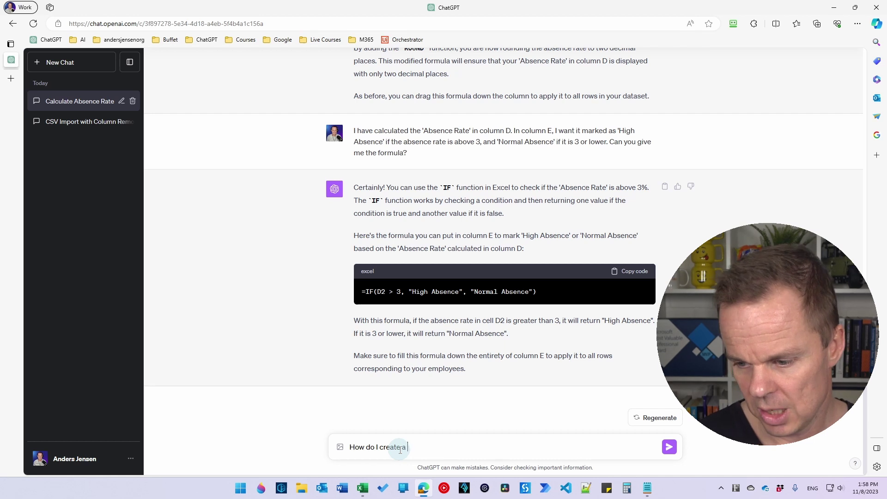
pyautogui.write(' boxplot')
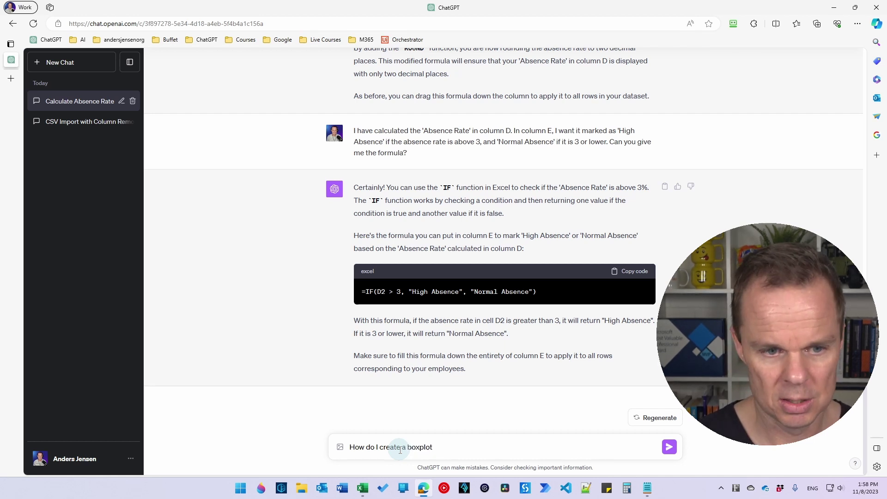
pyautogui.write(' to visualiz')
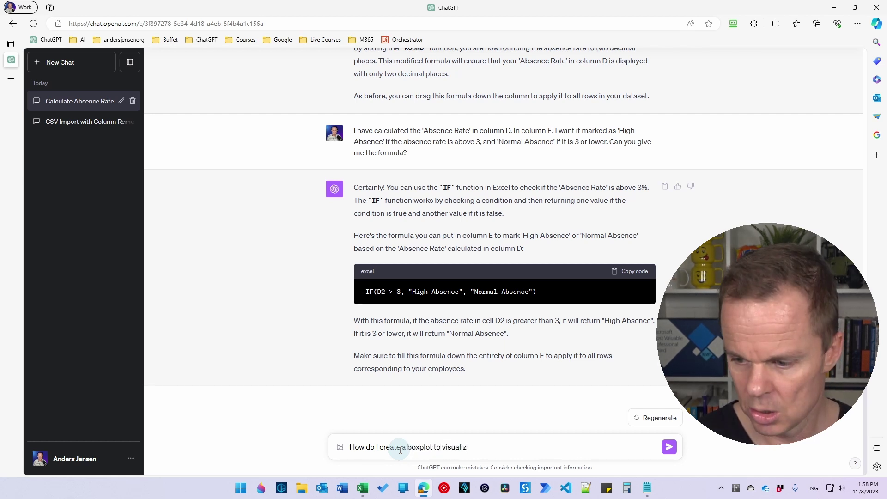
pyautogui.write("e the 'A")
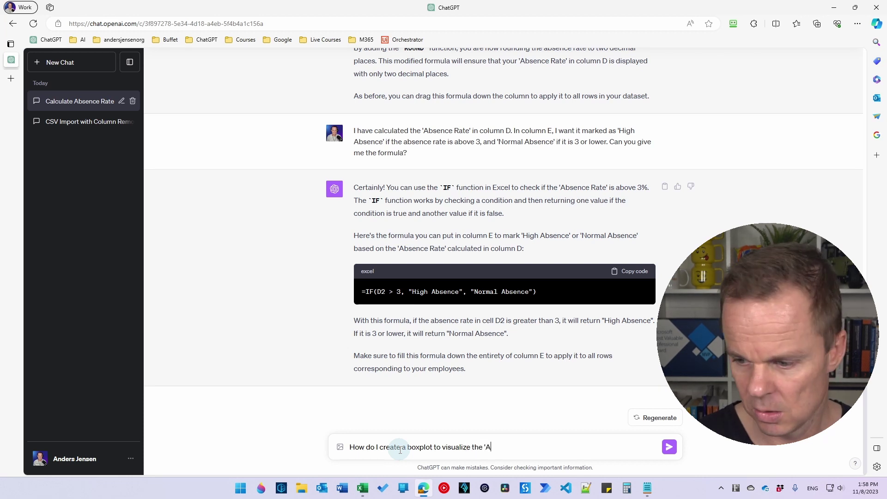
pyautogui.write('bsence Rate')
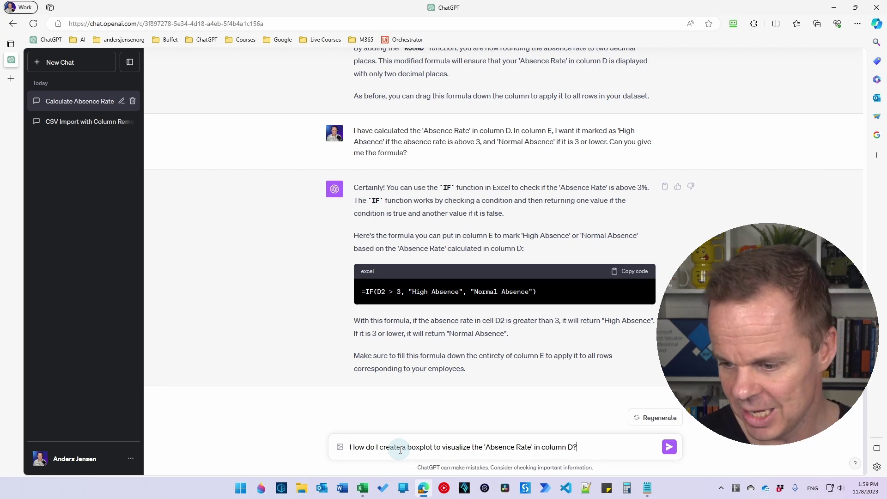
pyautogui.write("' in column D?")
pyautogui.press('Return')
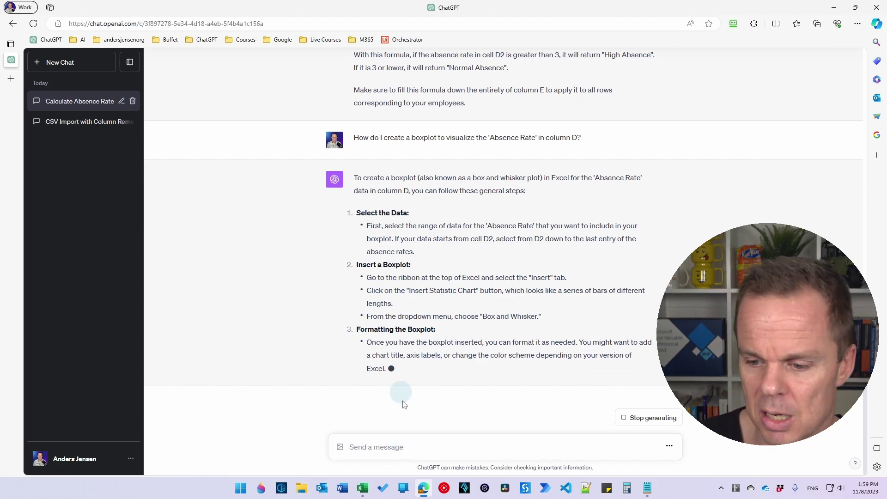
pyautogui.click(369, 492)
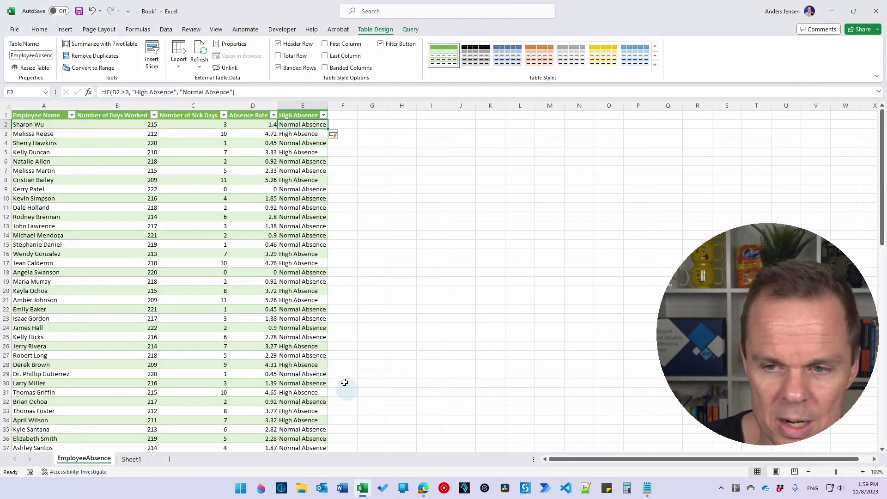
# Insert a Box & Whisker chart from the All Charts list and select it
pyautogui.click(166, 31)
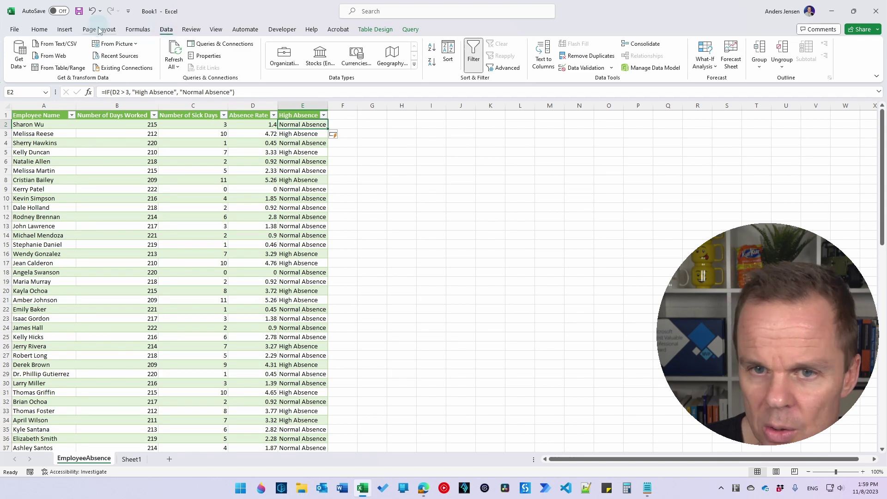
pyautogui.click(65, 29)
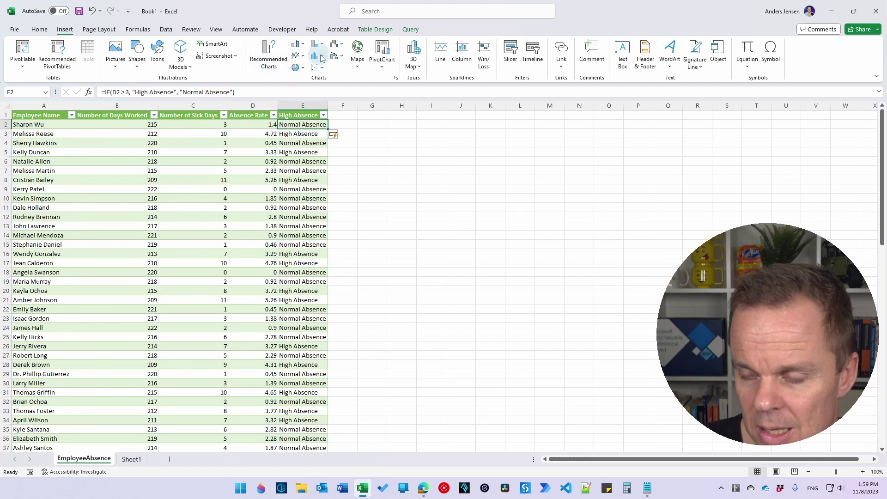
pyautogui.click(397, 78)
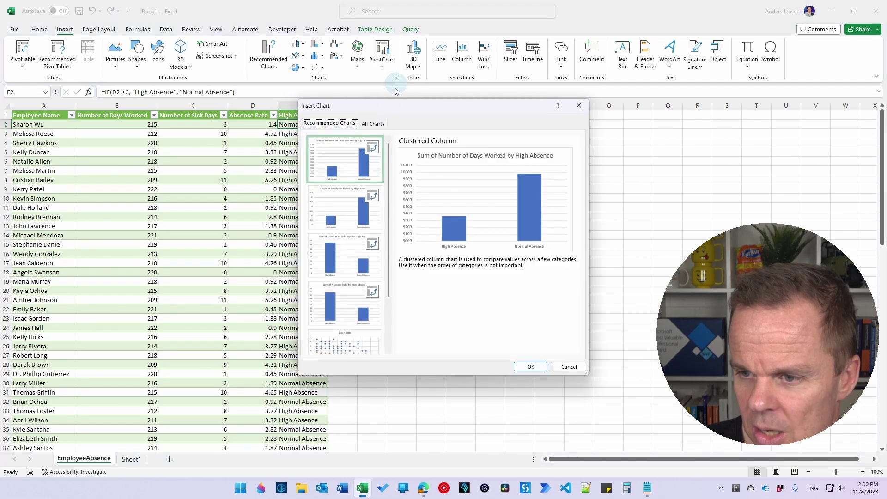
pyautogui.click(373, 123)
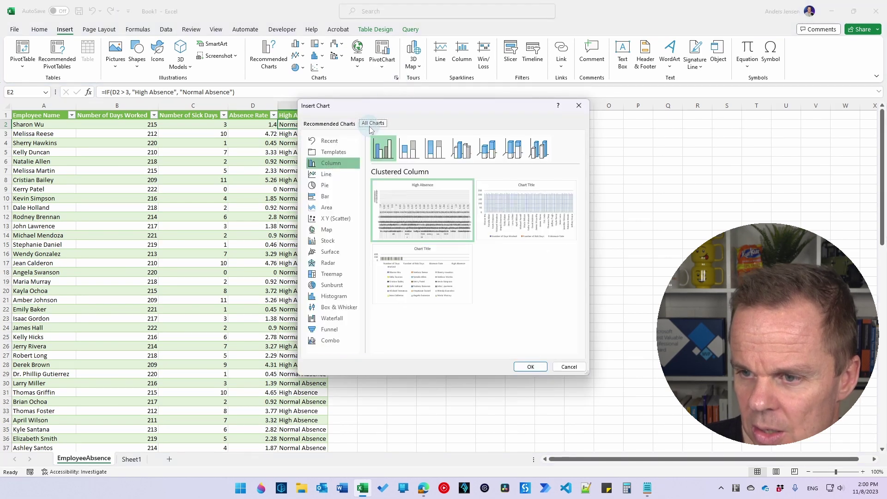
pyautogui.click(340, 308)
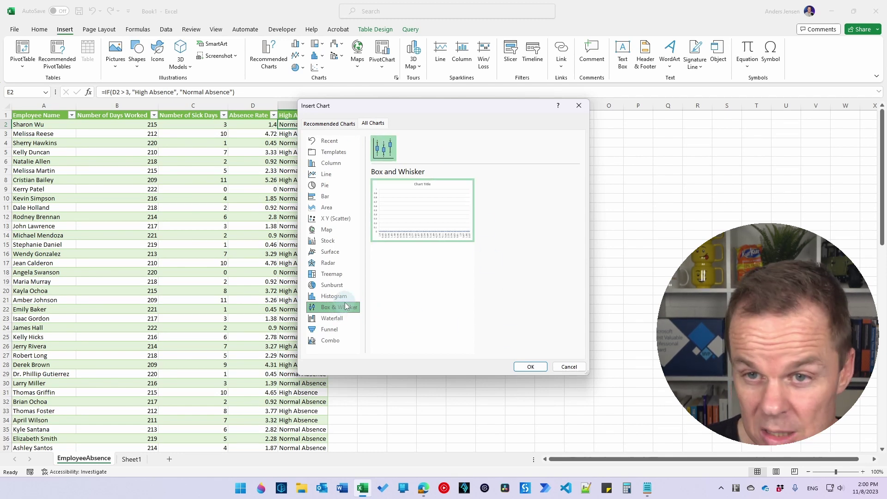
pyautogui.click(530, 367)
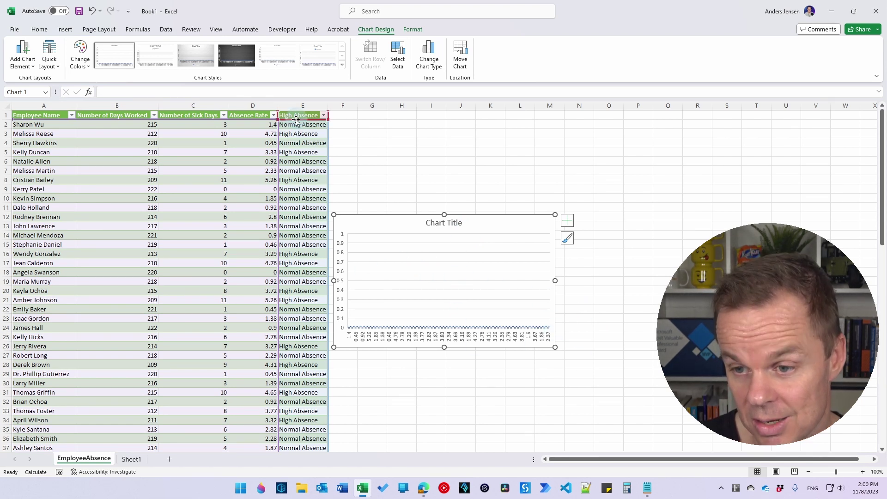
pyautogui.click(395, 285)
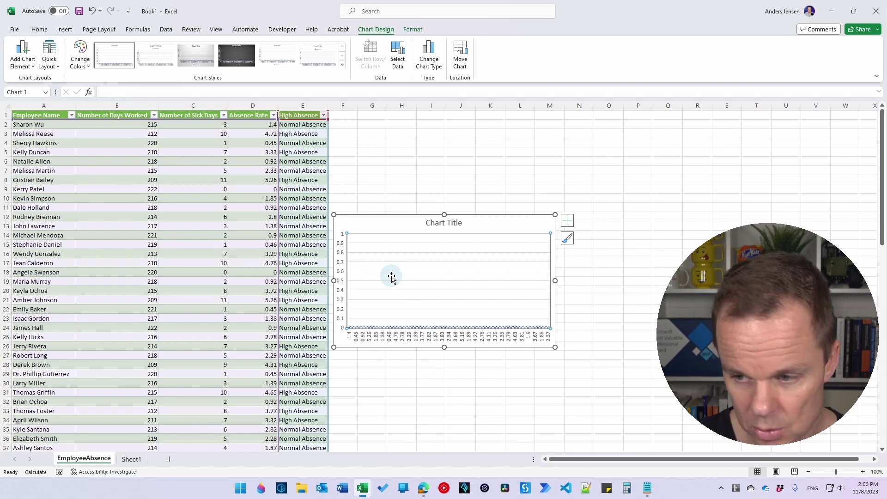
# Delete the first chart and select the Absence Rate values from D2 downward
pyautogui.press('Delete')
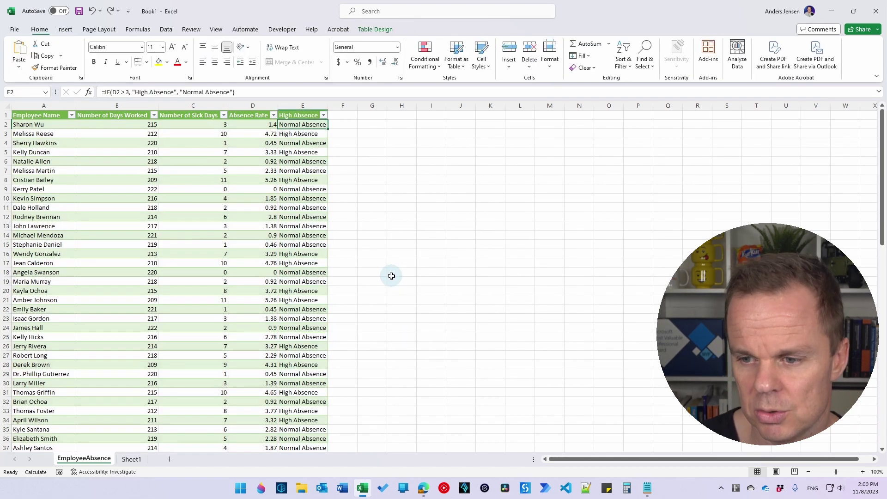
pyautogui.click(250, 123)
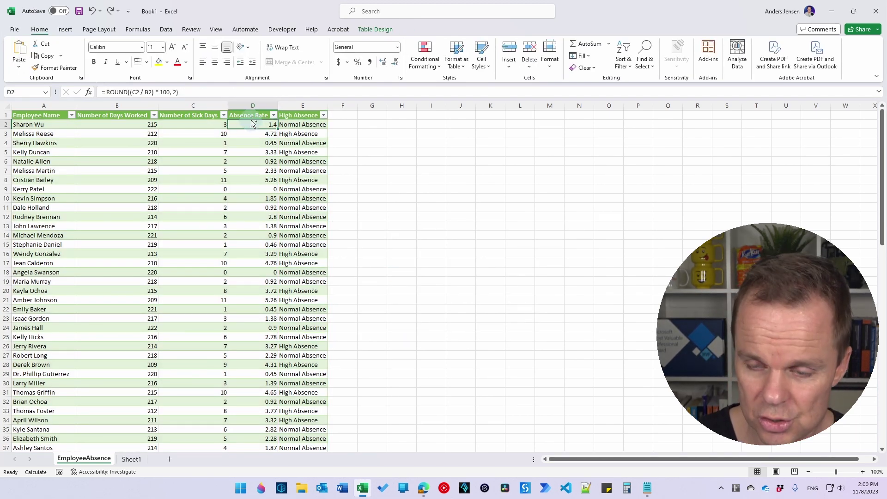
pyautogui.hotkey('ctrl', 'shift', 'Down')
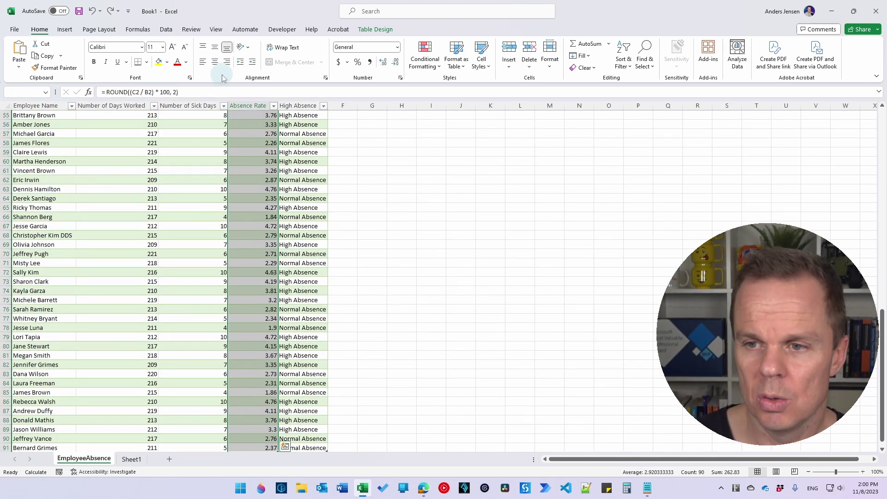
pyautogui.scroll(15, 251, 187)
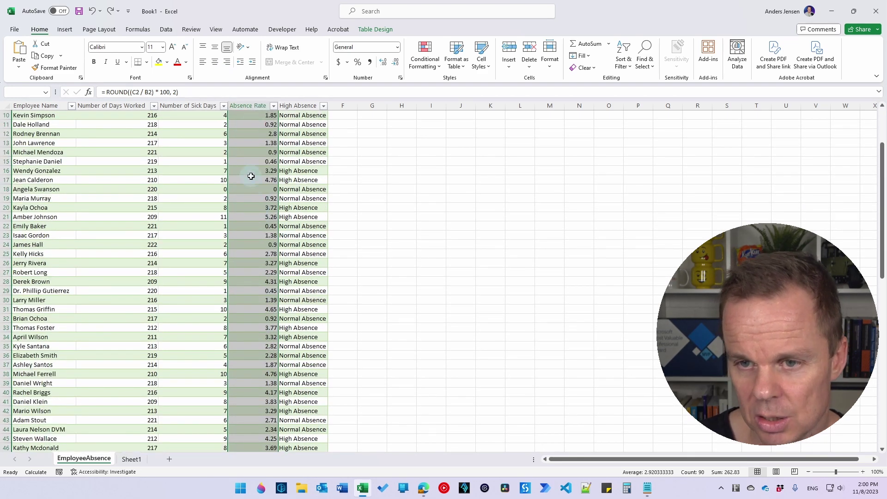
pyautogui.scroll(3, 251, 161)
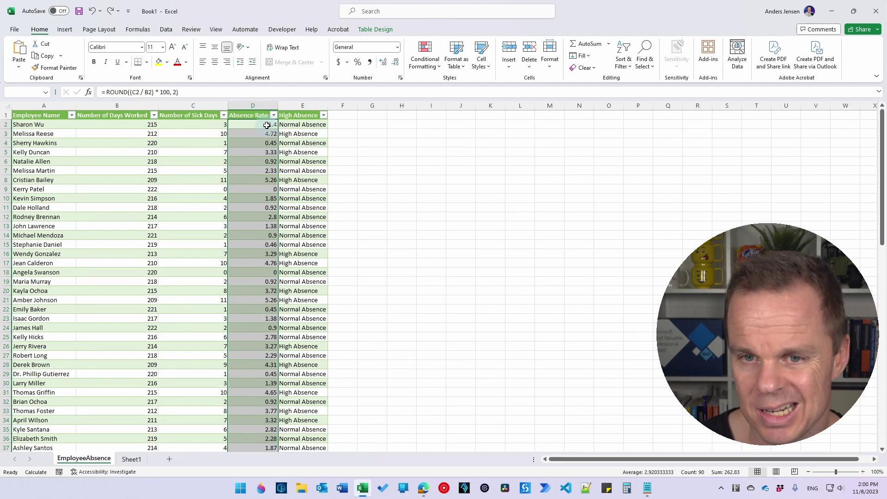
# Insert a Box & Whisker chart of the selected Absence Rate values
pyautogui.click(64, 29)
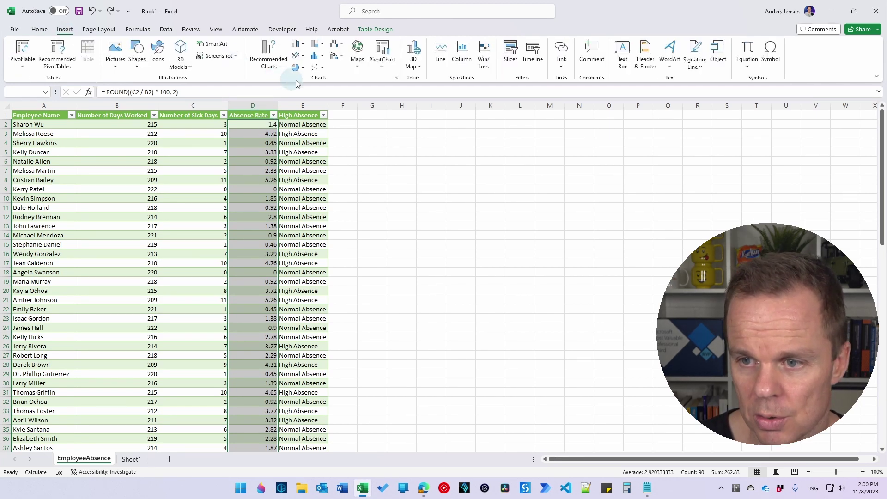
pyautogui.click(396, 78)
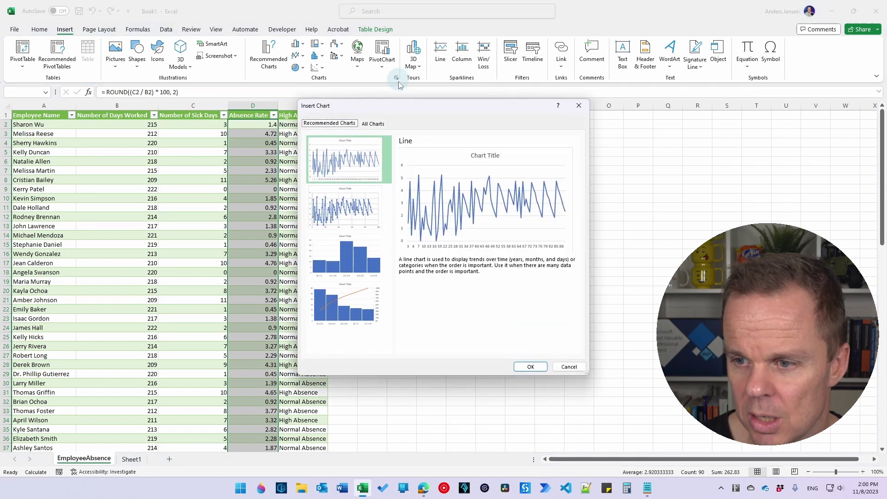
pyautogui.click(373, 124)
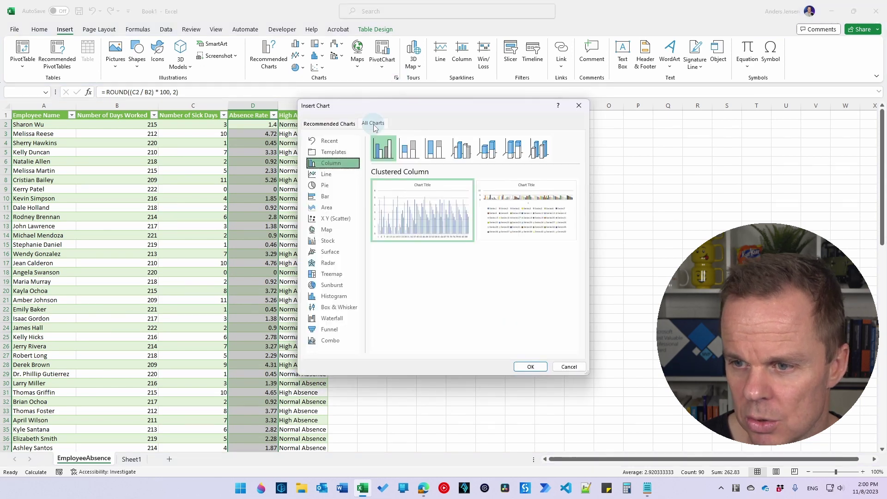
pyautogui.click(338, 307)
pyautogui.click(531, 366)
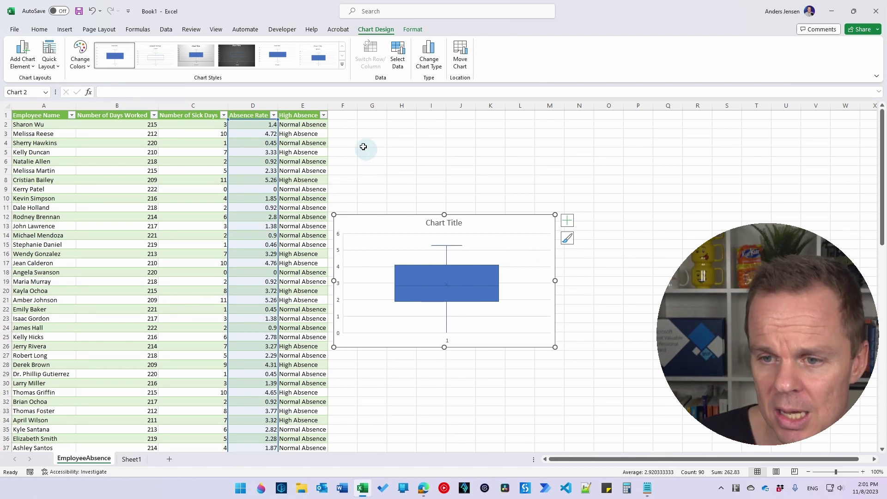
pyautogui.click(263, 126)
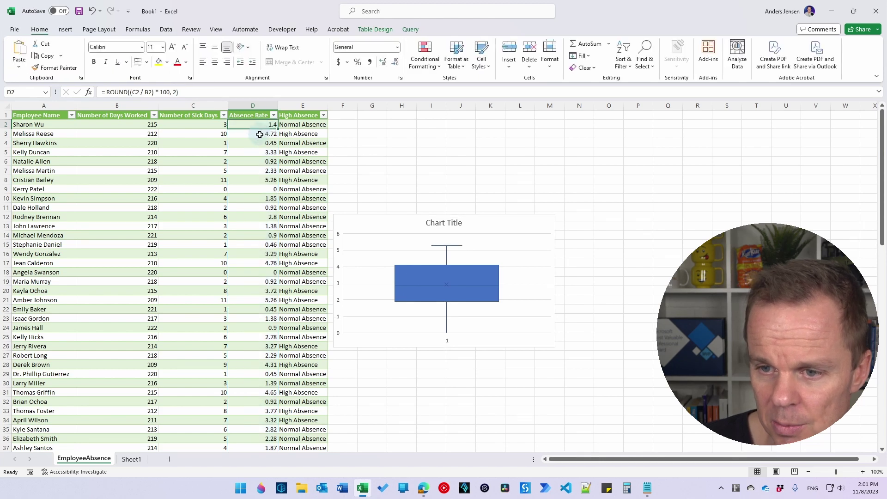
pyautogui.click(261, 134)
pyautogui.click(261, 143)
pyautogui.click(261, 149)
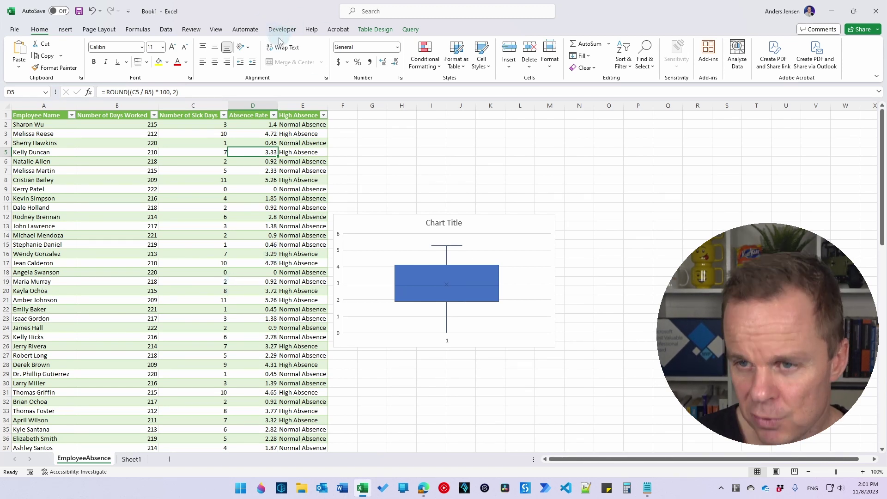
pyautogui.click(17, 32)
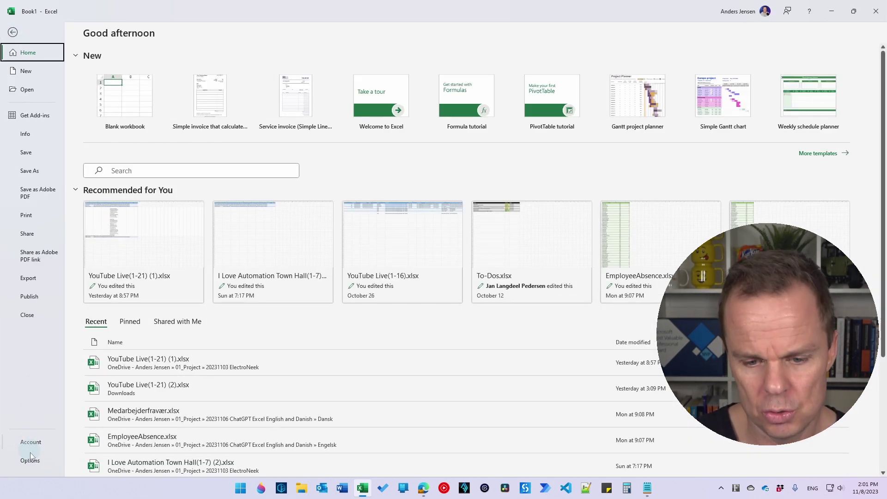
pyautogui.click(31, 460)
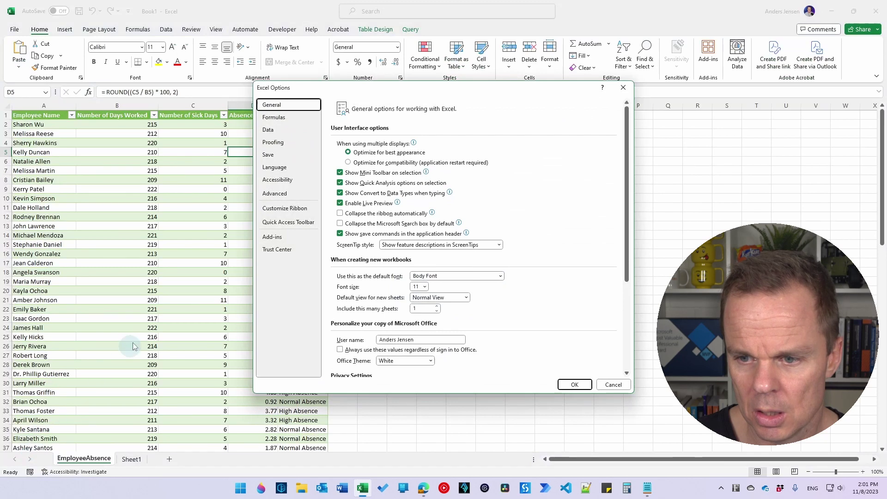
pyautogui.click(271, 211)
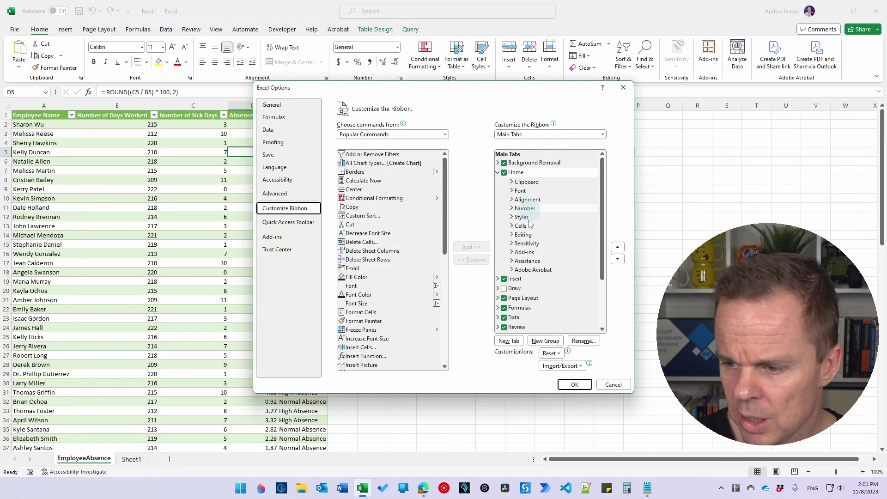
pyautogui.scroll(-3, 530, 224)
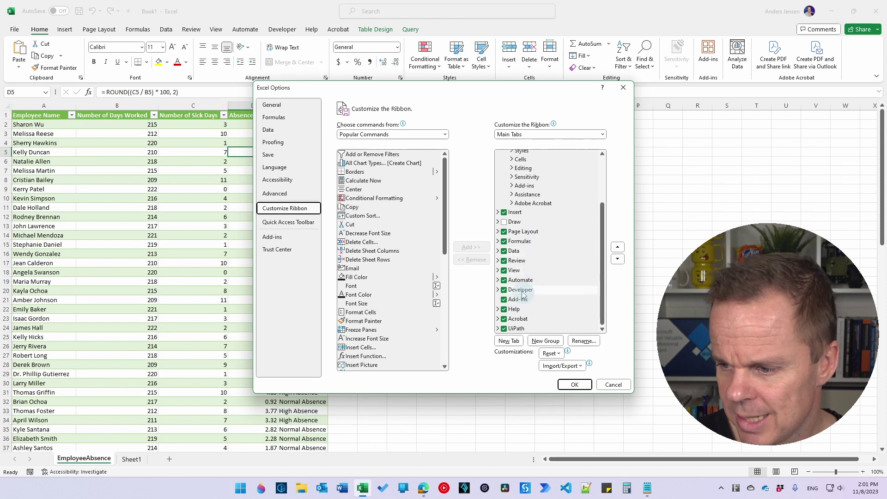
pyautogui.click(504, 289)
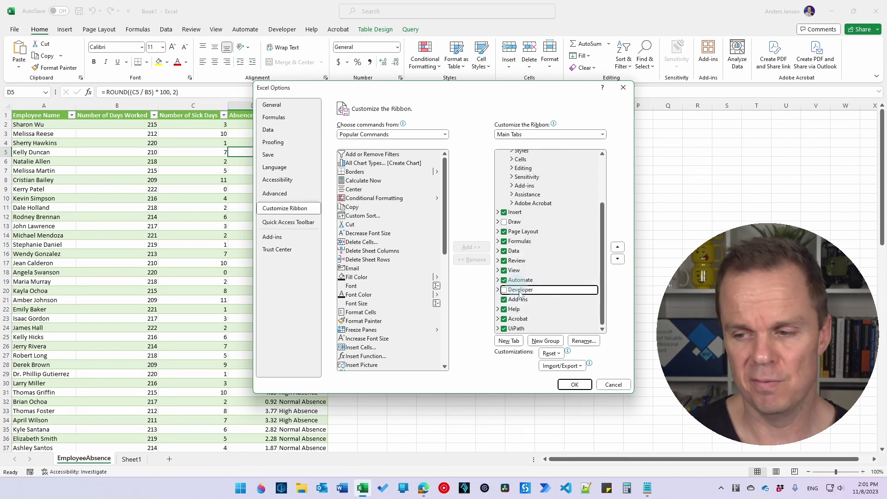
pyautogui.click(504, 290)
pyautogui.click(574, 384)
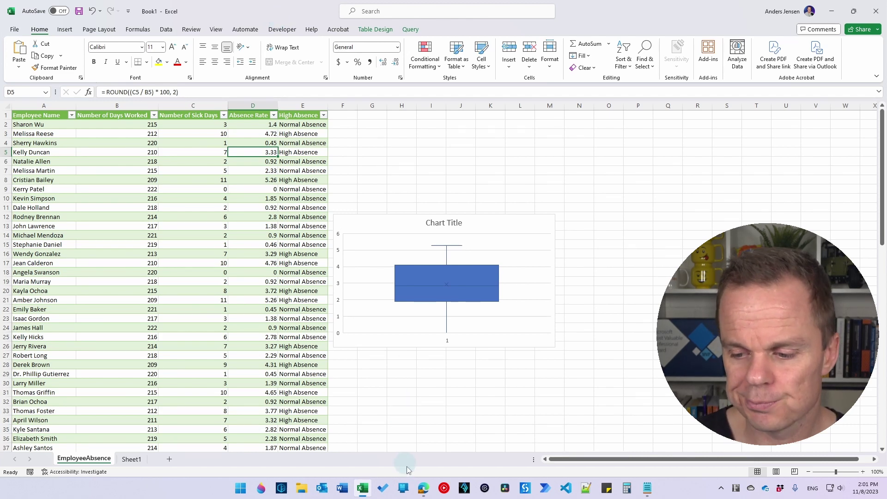
# Start a ChatGPT prompt requesting VBA that colours the Absence Rate cells in column D by size
pyautogui.click(423, 487)
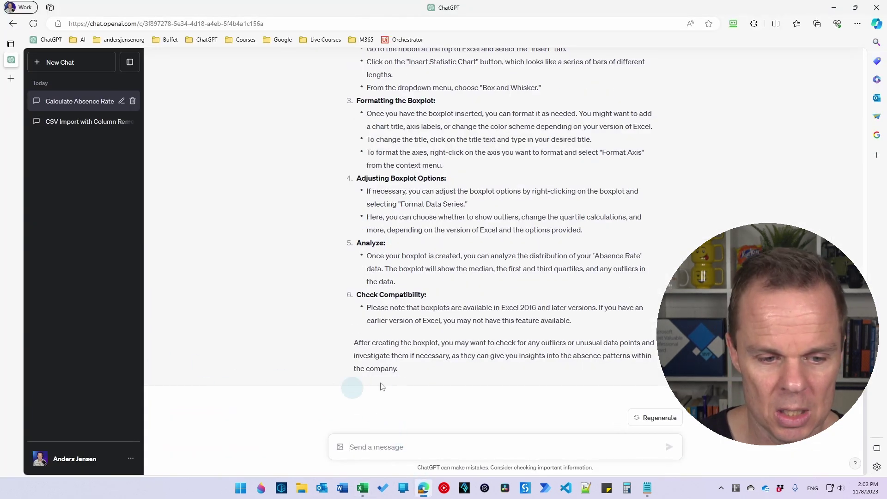
pyautogui.click(399, 446)
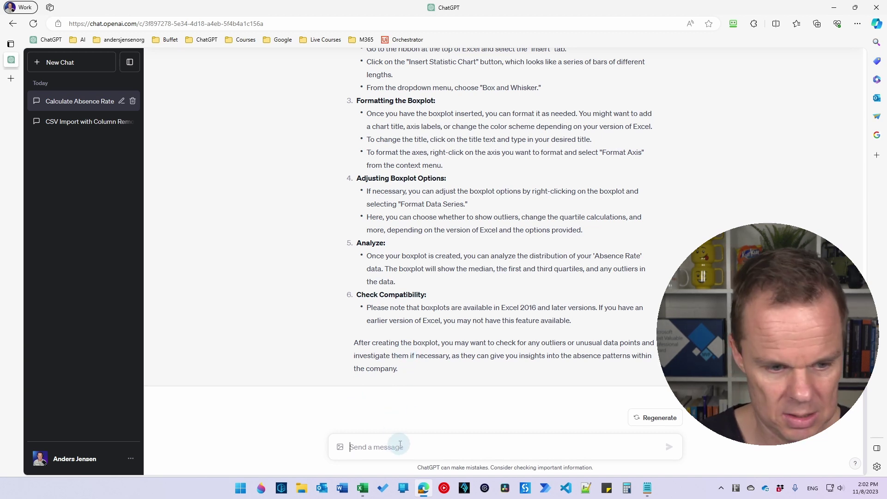
pyautogui.write('Create the ')
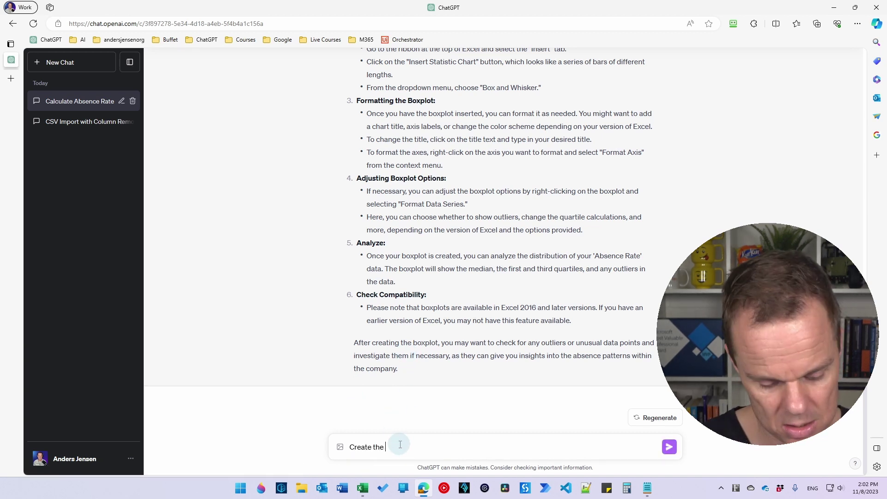
pyautogui.write('VBA code th')
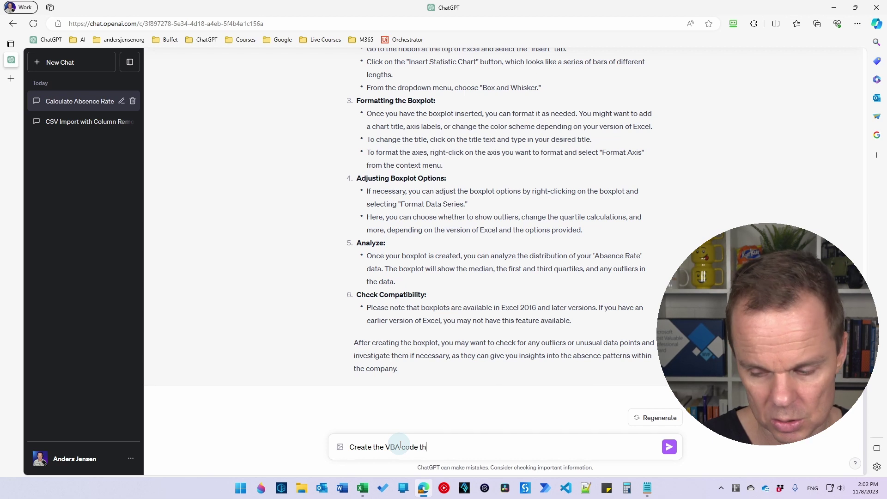
pyautogui.write('at colors the')
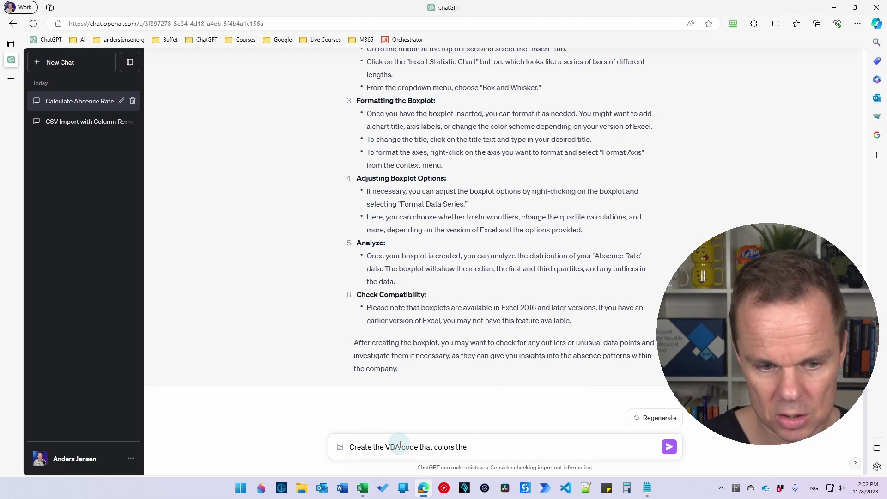
pyautogui.write(' cells in the')
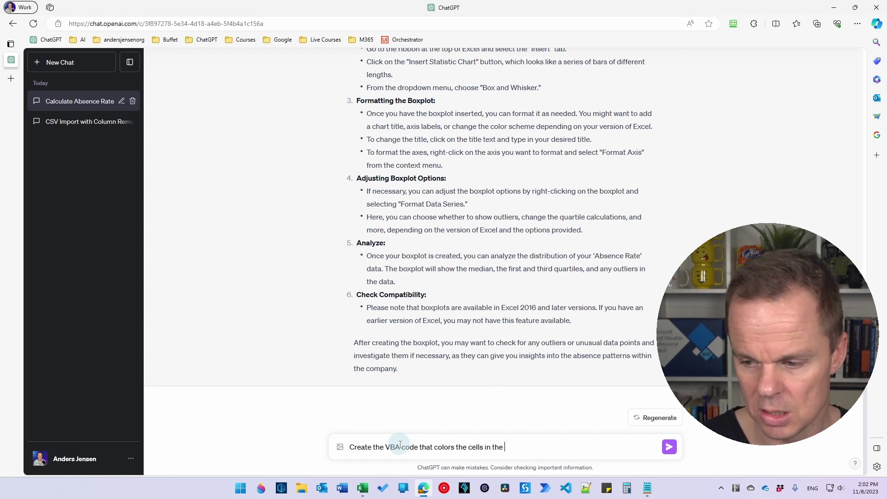
pyautogui.write(' Absence Ra')
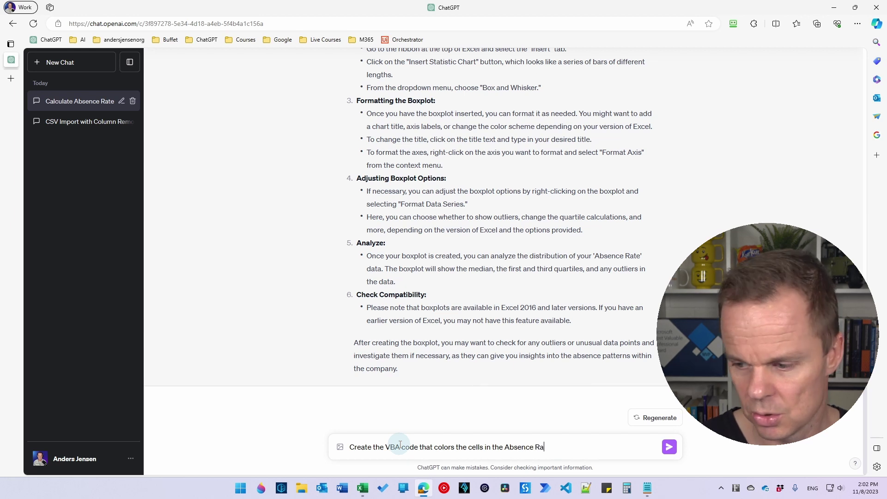
pyautogui.write('te colu')
pyautogui.write(',n')
pyautogui.press('BackSpace')
pyautogui.press('BackSpace')
pyautogui.write('mn')
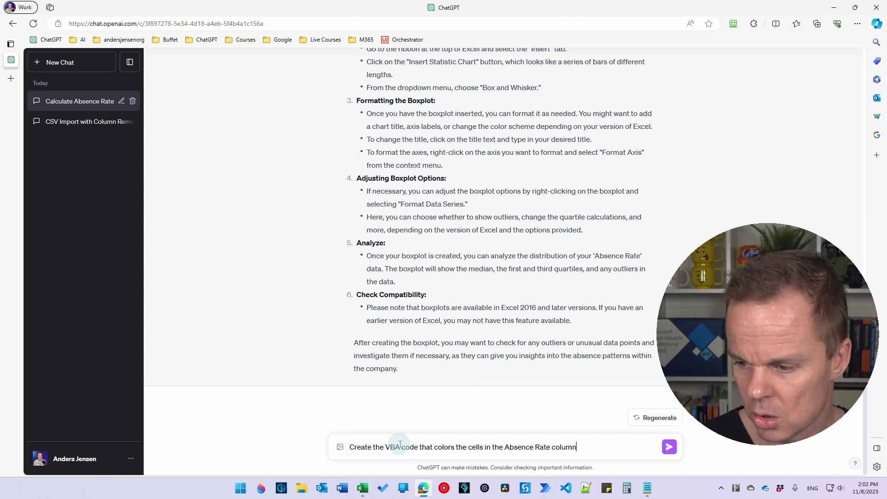
pyautogui.write(' (col')
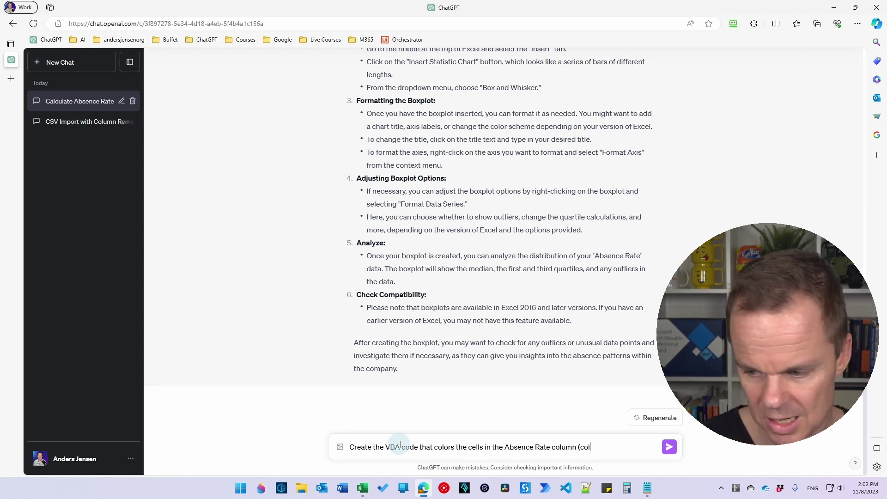
pyautogui.write('umn D')
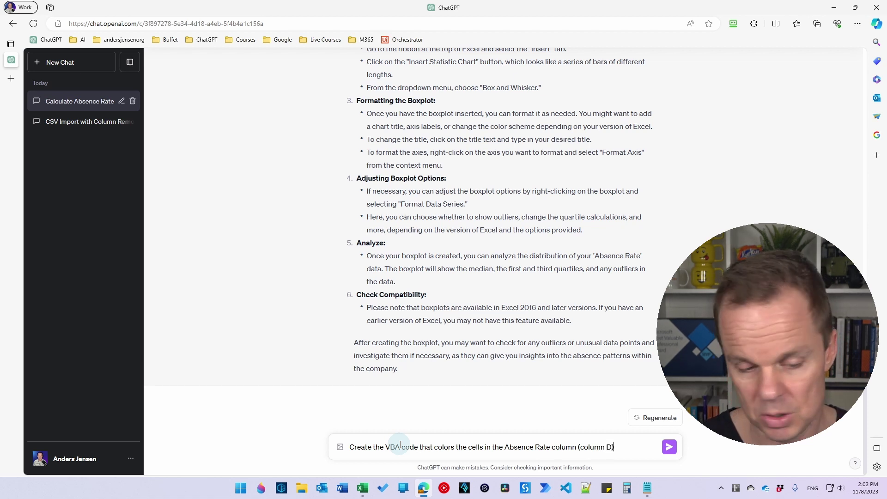
pyautogui.write(') ')
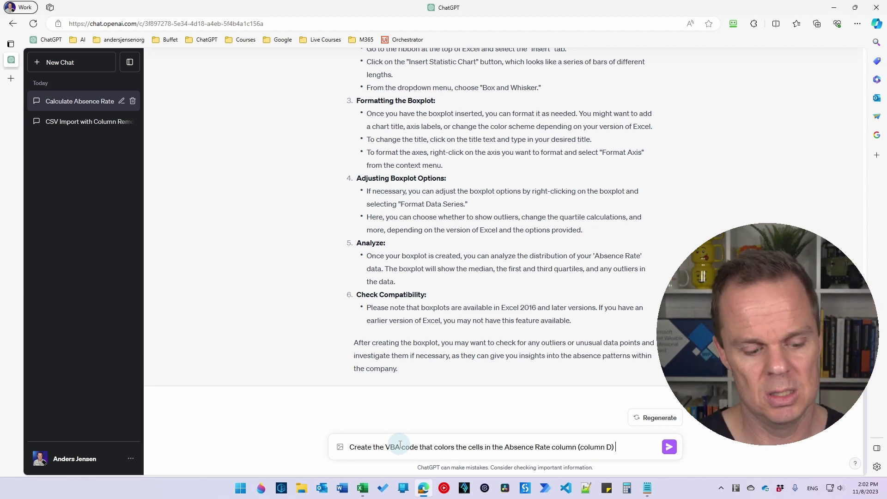
pyautogui.write('depending ')
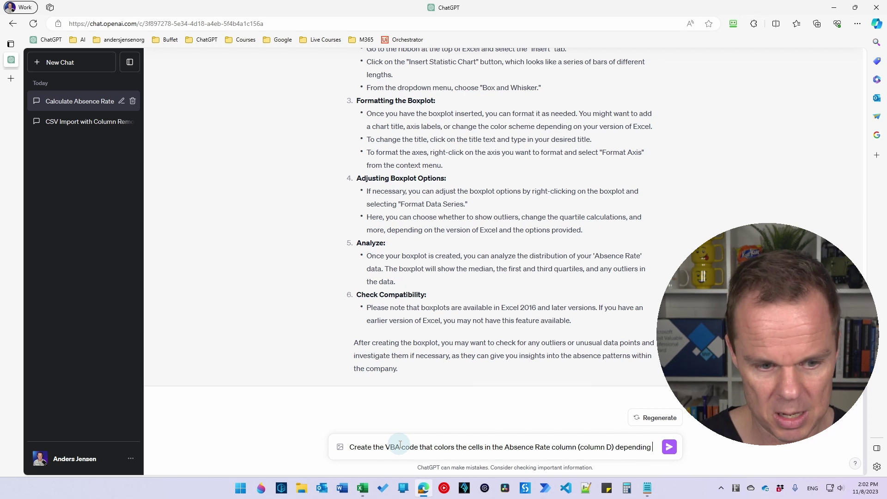
pyautogui.write('on the size of')
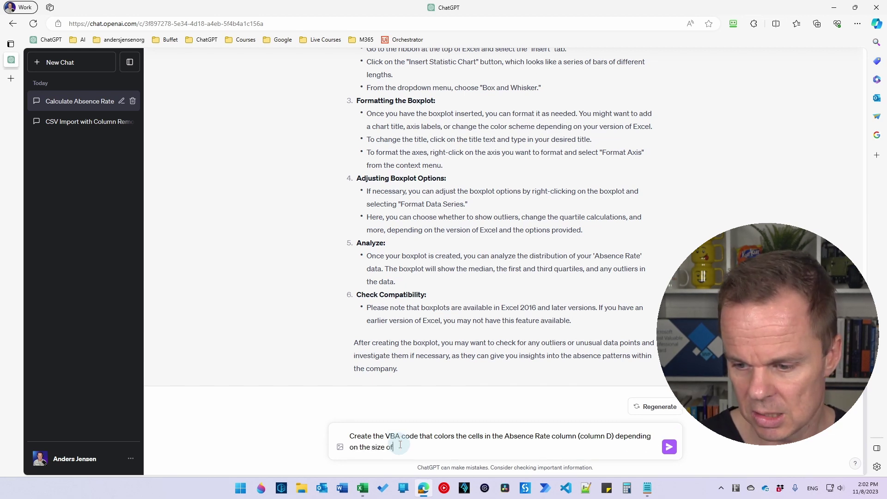
pyautogui.write(' the absence:')
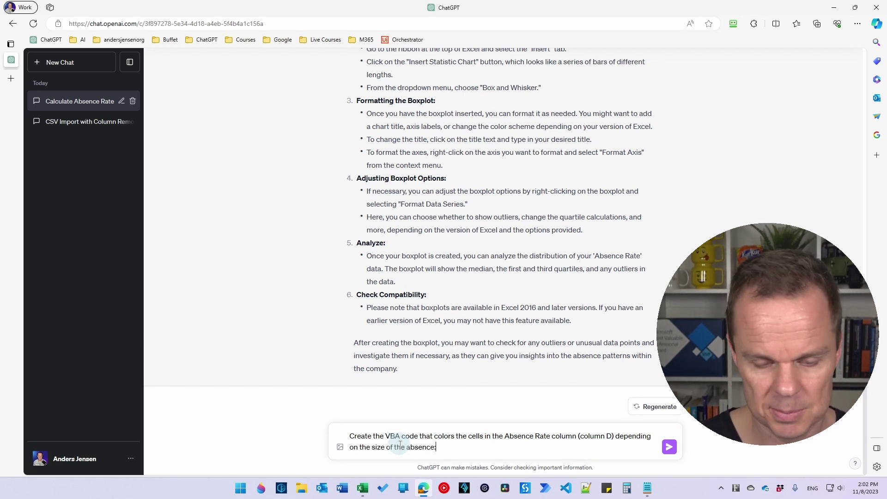
# List the colour rules: green at or below 2, yellow between 2 and 3, red at 3 or above
pyautogui.hotkey('shift', 'Return')
pyautogui.hotkey('shift', 'Return')
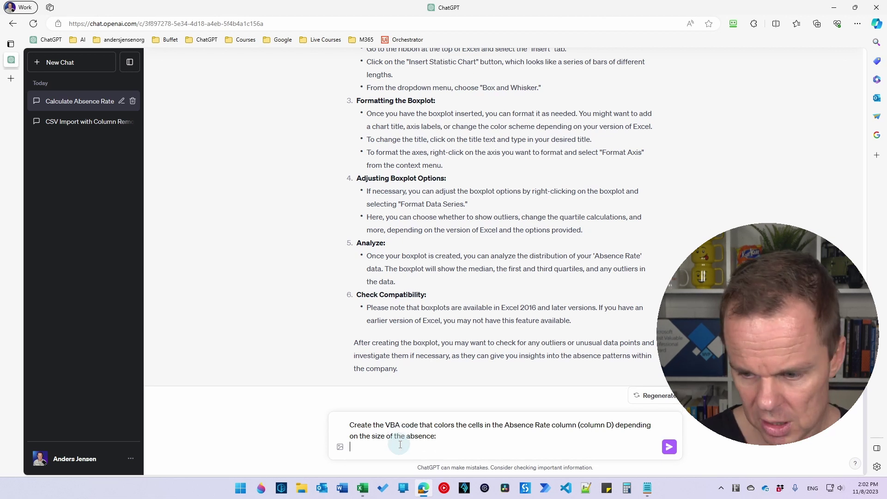
pyautogui.write('- G')
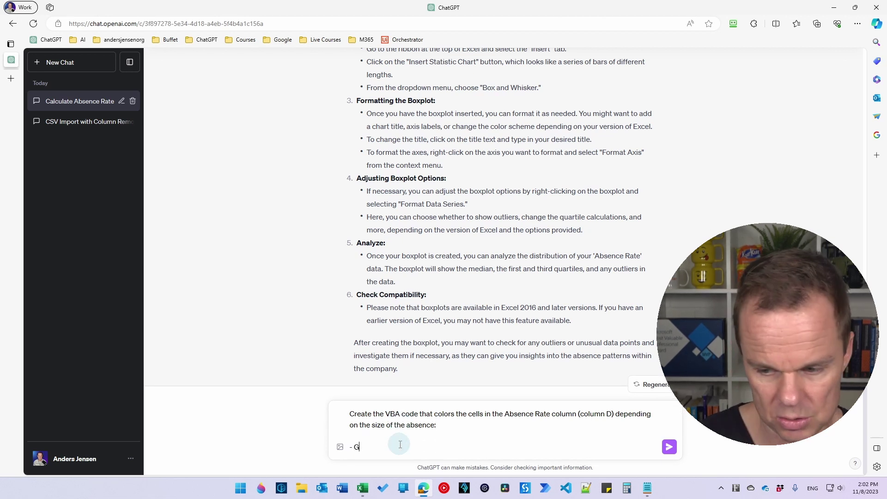
pyautogui.write('reen for ab')
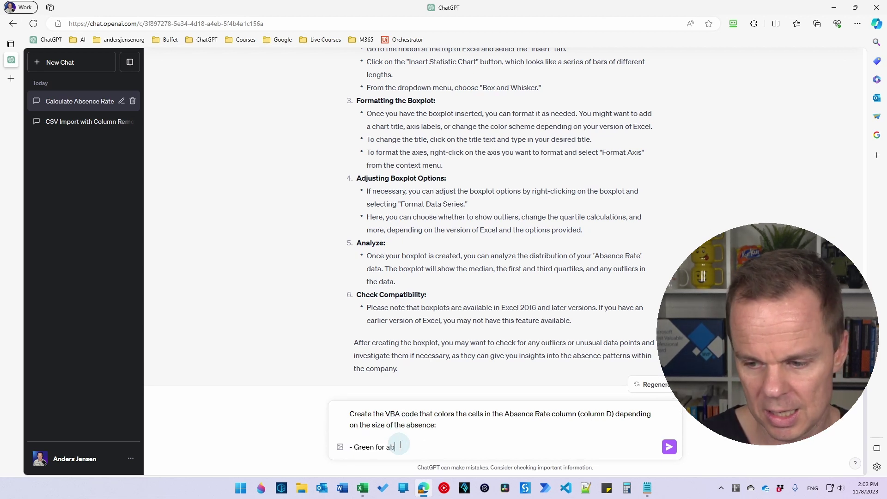
pyautogui.write('sences l')
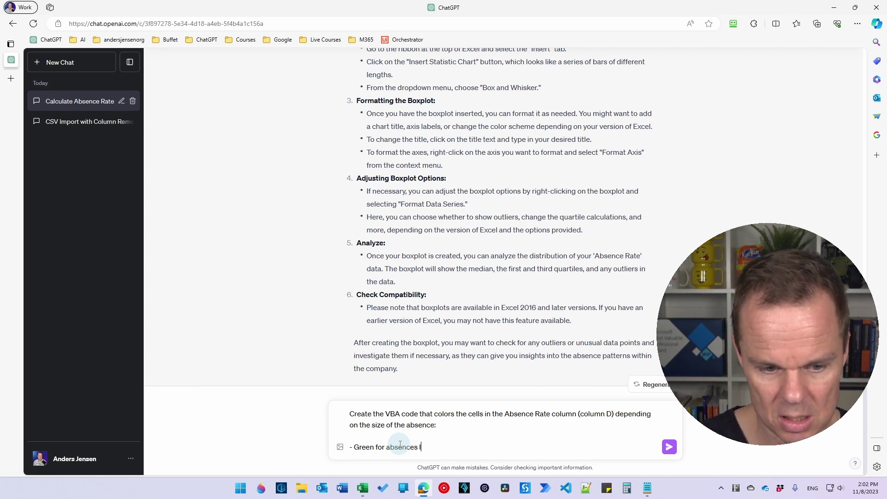
pyautogui.write('ess than or e')
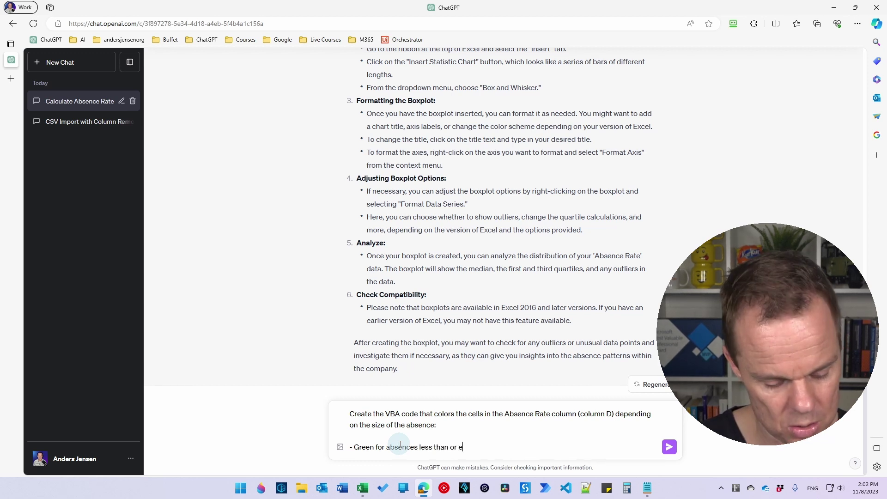
pyautogui.write('qual to 2')
pyautogui.hotkey('shift', 'Return')
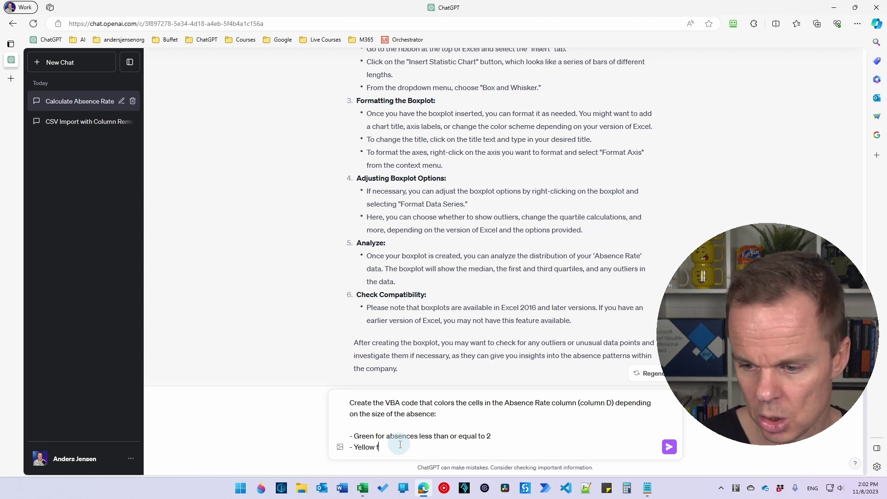
pyautogui.write('sences')
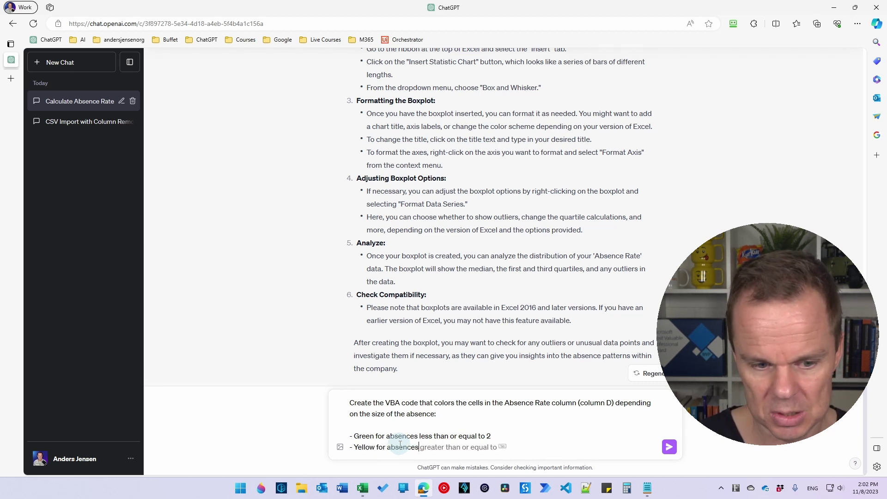
pyautogui.write(' between 2 ')
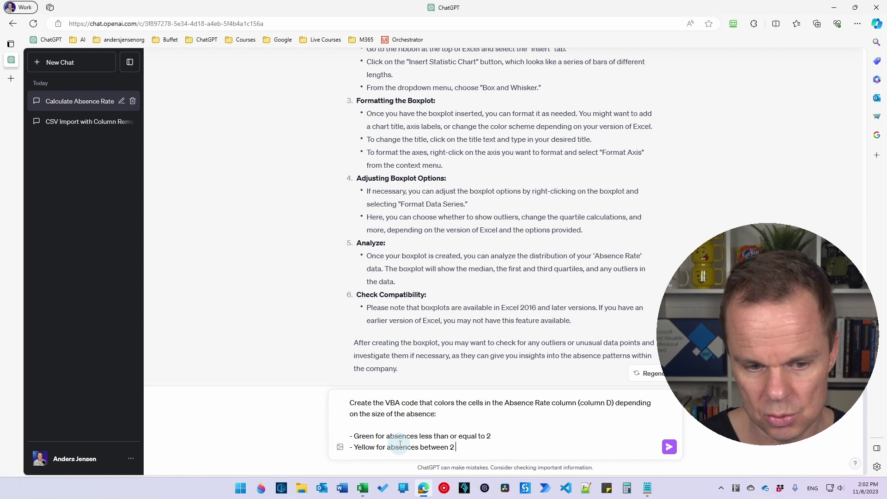
pyautogui.write('and 3')
pyautogui.hotkey('shift', 'Return')
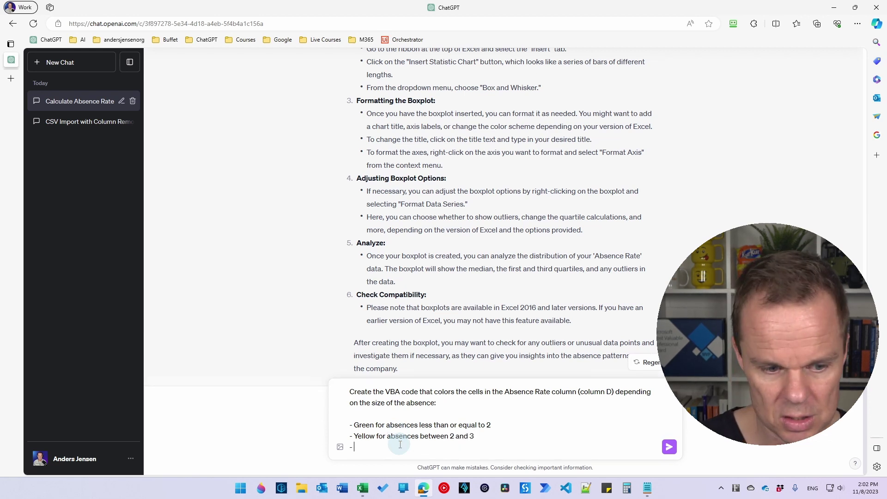
pyautogui.write('- Red a')
pyautogui.press('BackSpace')
pyautogui.write('for absences')
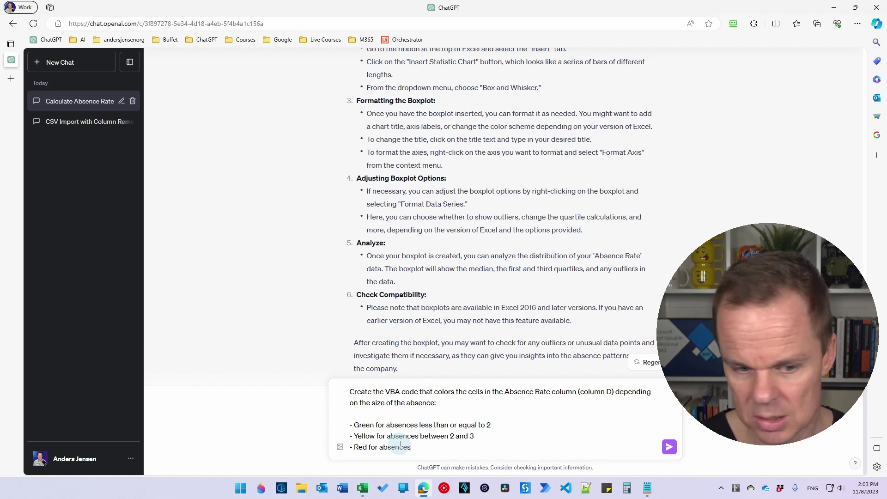
pyautogui.write(' greater ')
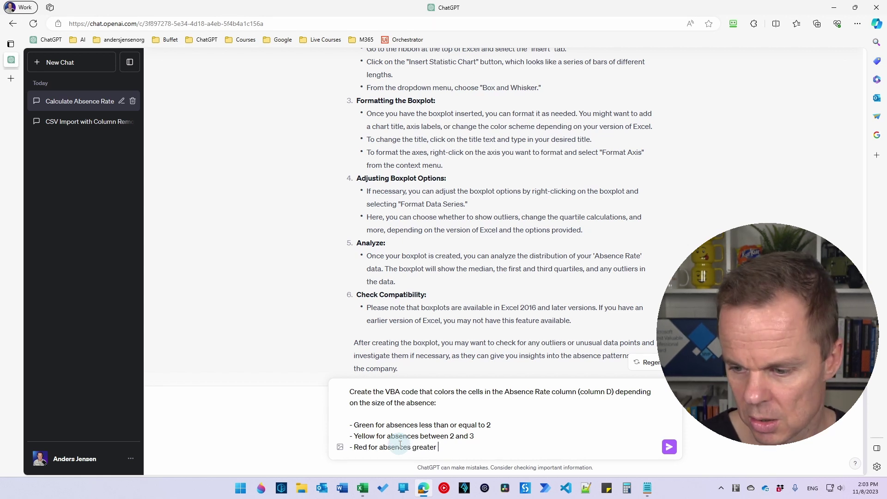
pyautogui.write('than or equal ')
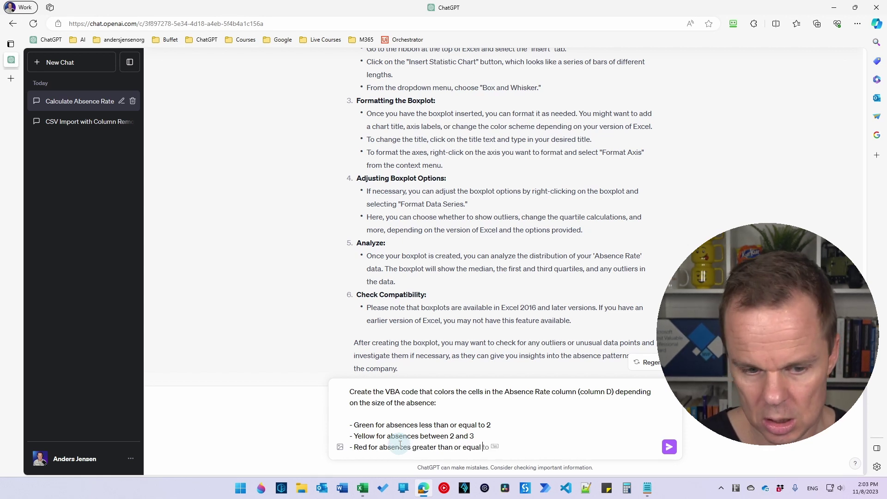
pyautogui.write('to')
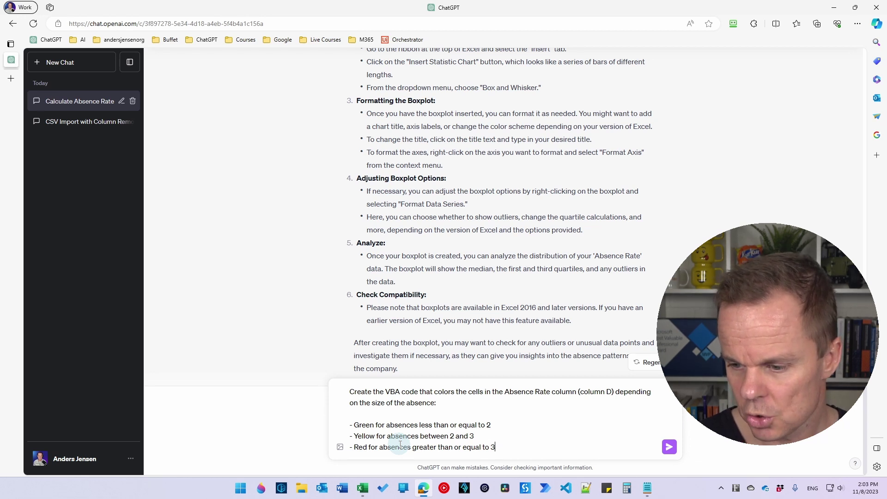
pyautogui.write(' 3')
# Add that the sheet has column names and the tab is called Employee Absence, confirming the tab name in Excel
pyautogui.hotkey('shift', 'Return')
pyautogui.write('My ')
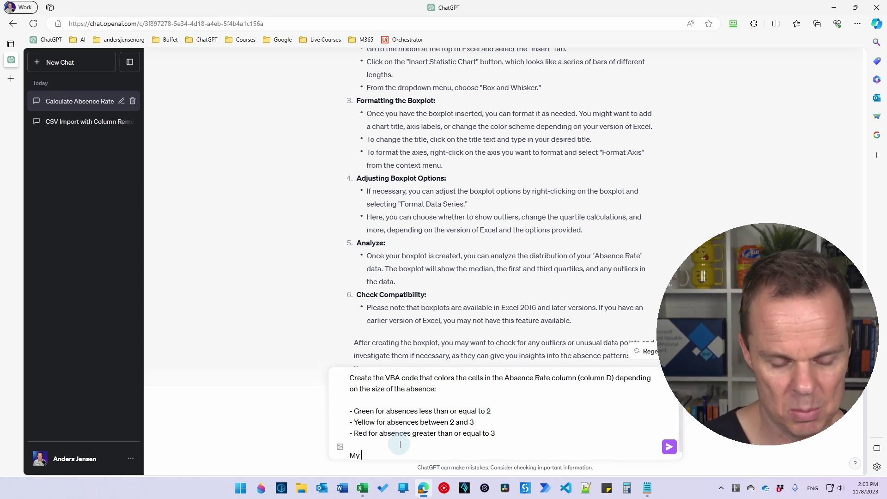
pyautogui.write('Excel sheet')
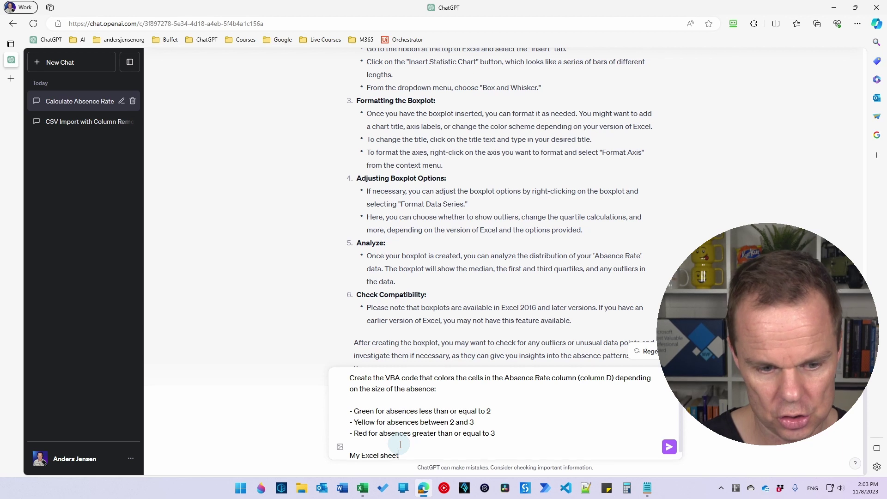
pyautogui.write(' contains col')
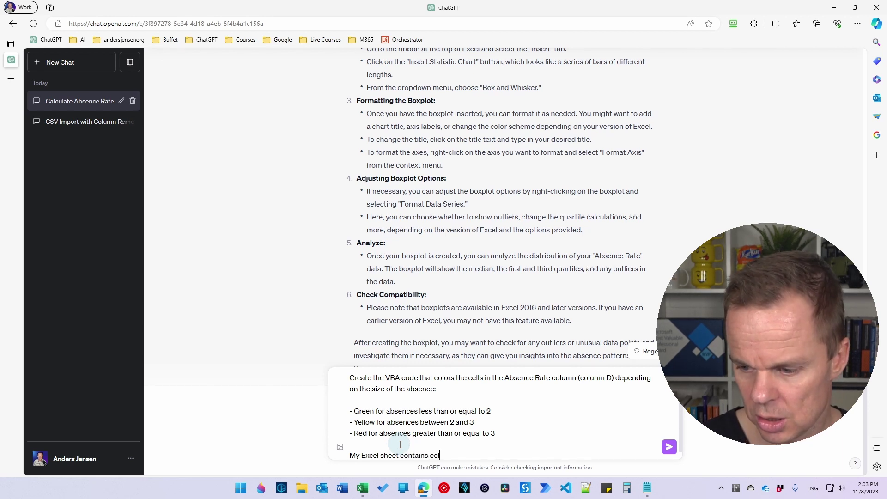
pyautogui.write('umn names, a')
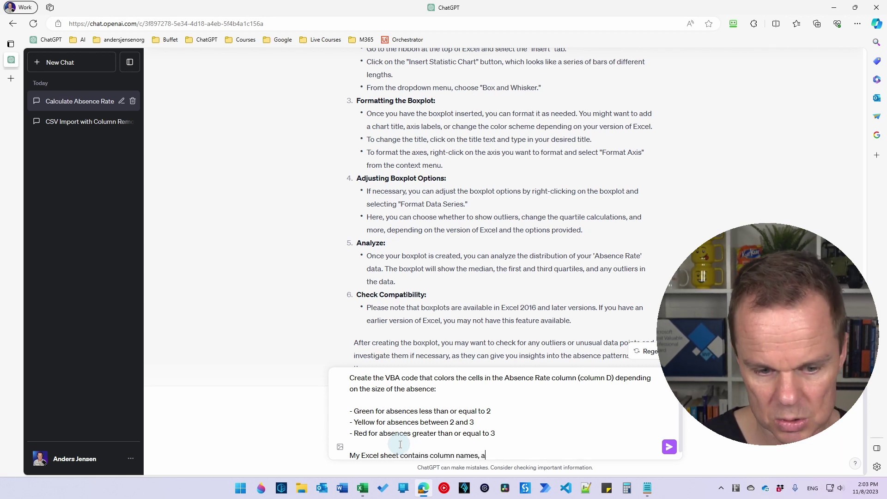
pyautogui.write('nd the tab is cal')
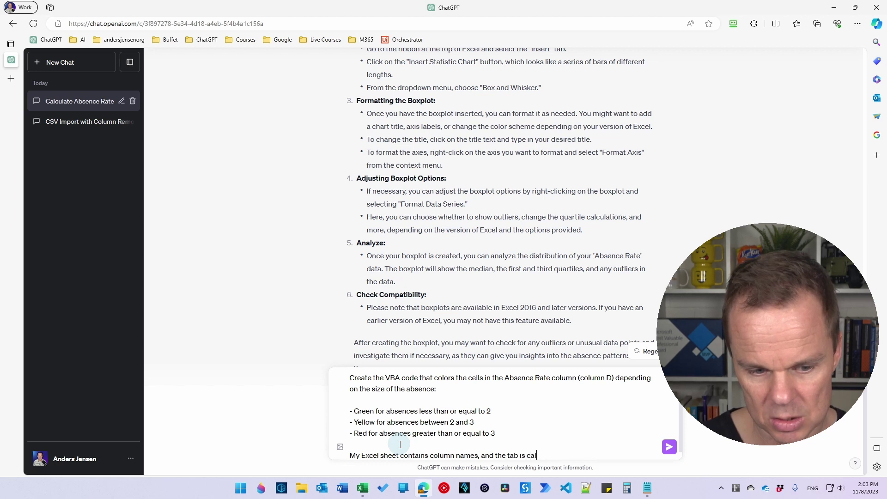
pyautogui.write('led Employee')
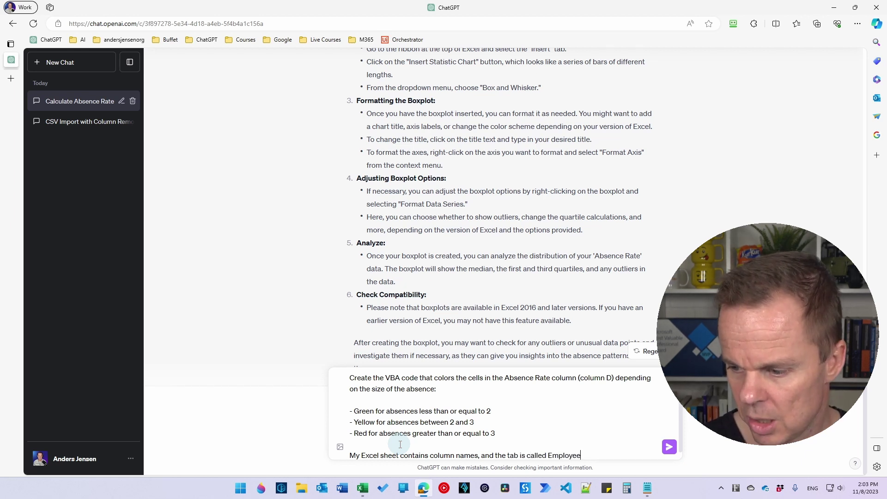
pyautogui.write(' Absence')
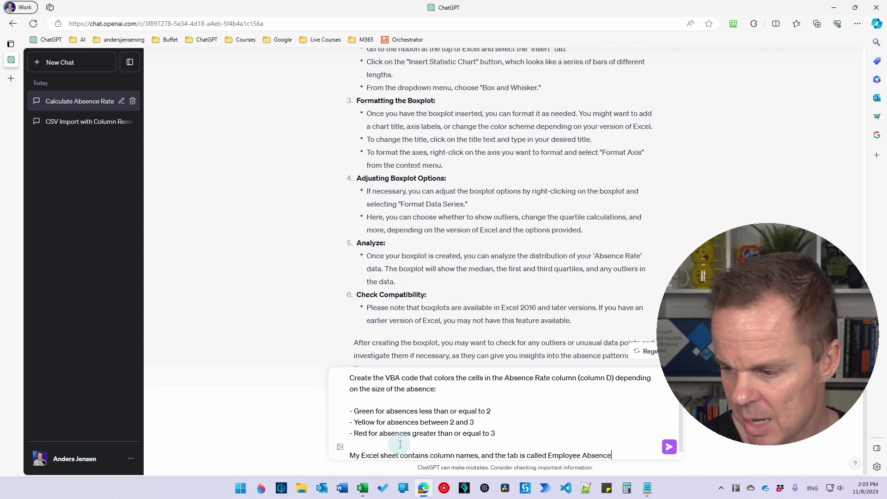
pyautogui.click(362, 487)
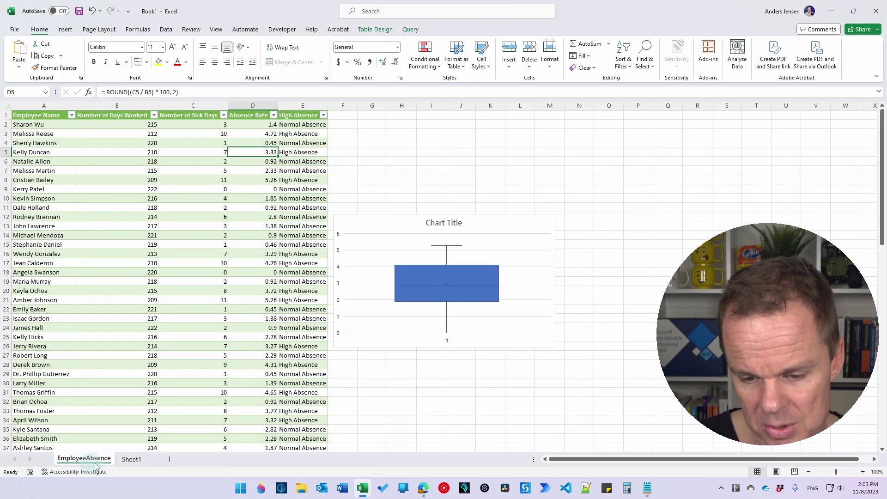
pyautogui.click(422, 485)
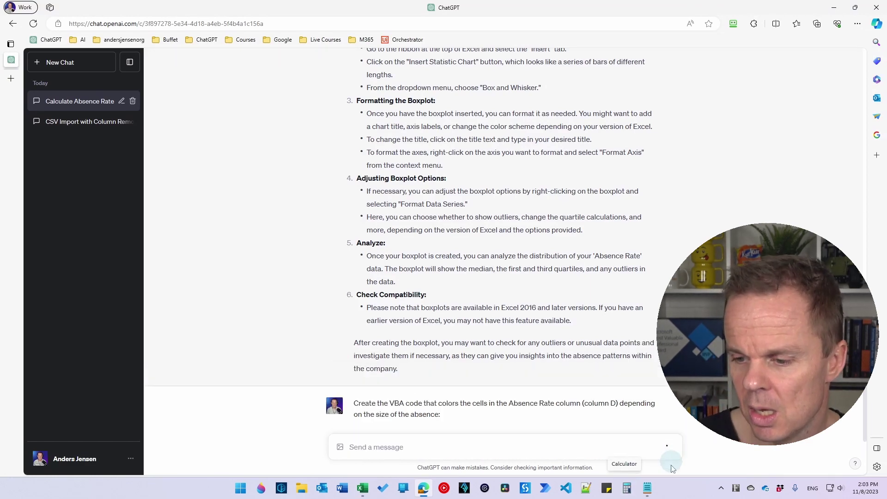
# Send the request, copy the generated ColorAbsenceCells VBA code, and return to Excel
pyautogui.click(669, 447)
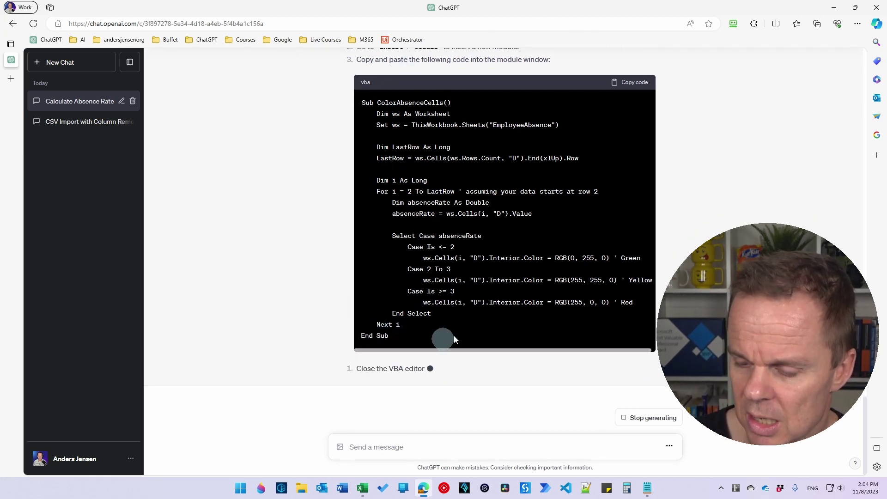
pyautogui.click(633, 70)
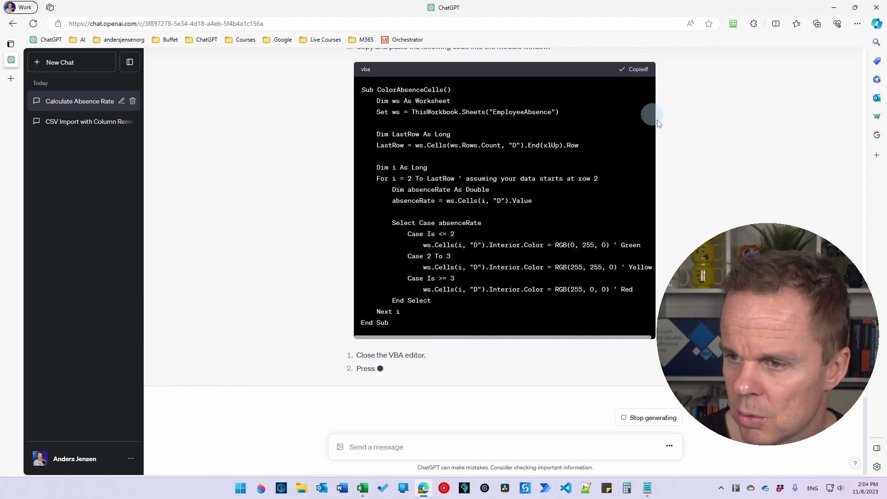
pyautogui.scroll(1, 619, 121)
pyautogui.click(362, 487)
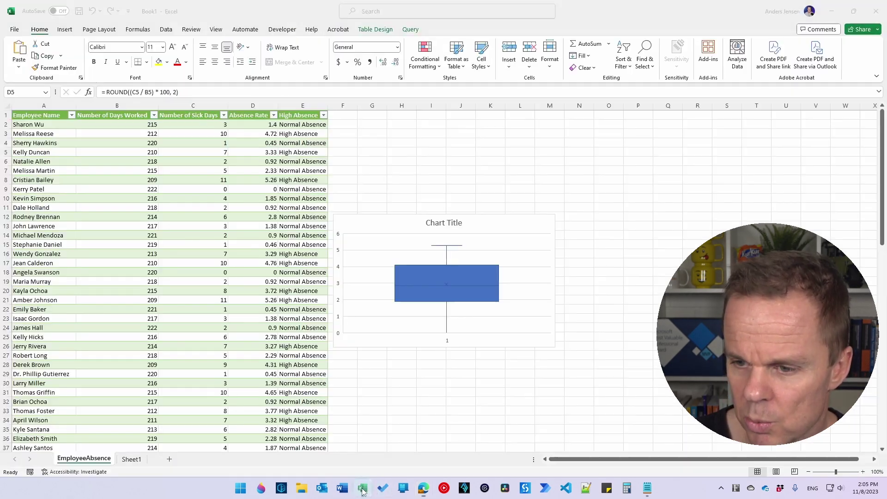
# Open the Visual Basic editor from the Developer tab and insert a new Module1 into the Book1 project
pyautogui.click(293, 32)
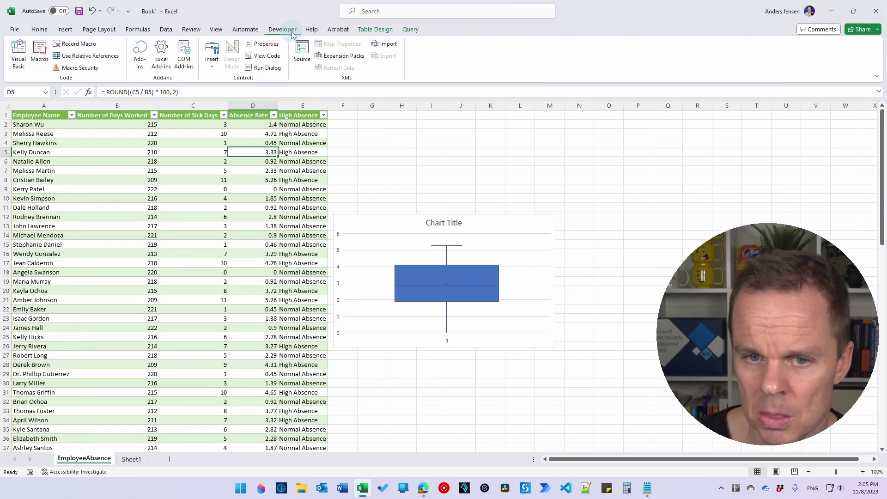
pyautogui.click(19, 58)
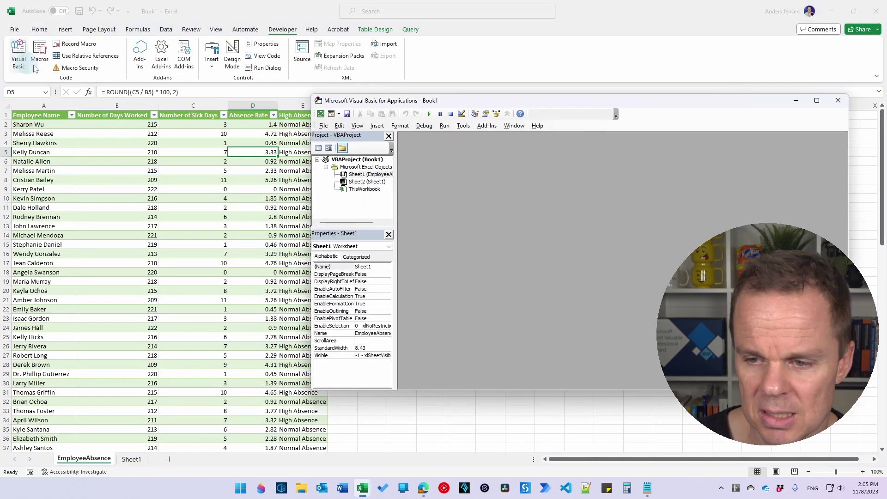
pyautogui.click(342, 206)
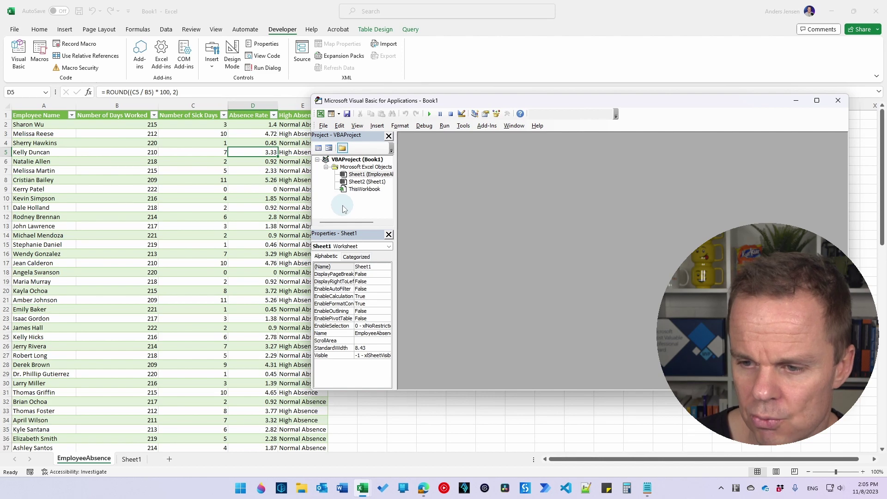
pyautogui.rightClick(343, 208)
pyautogui.moveTo(406, 255)
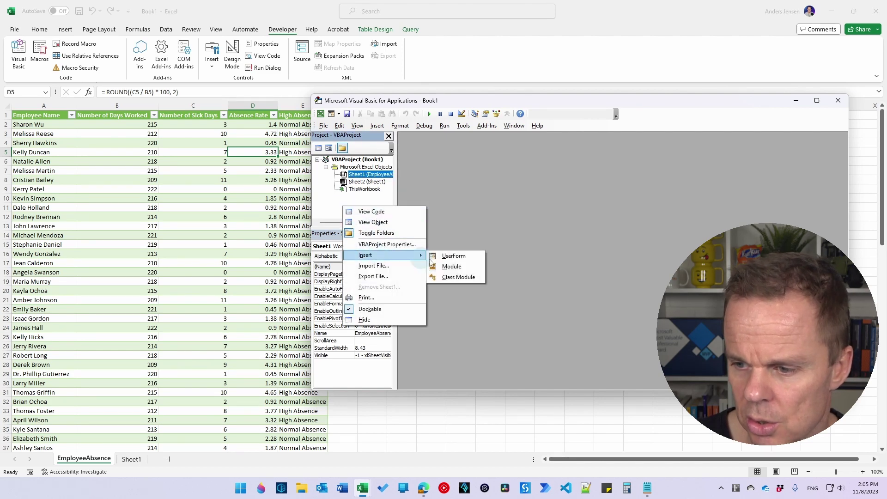
pyautogui.click(452, 266)
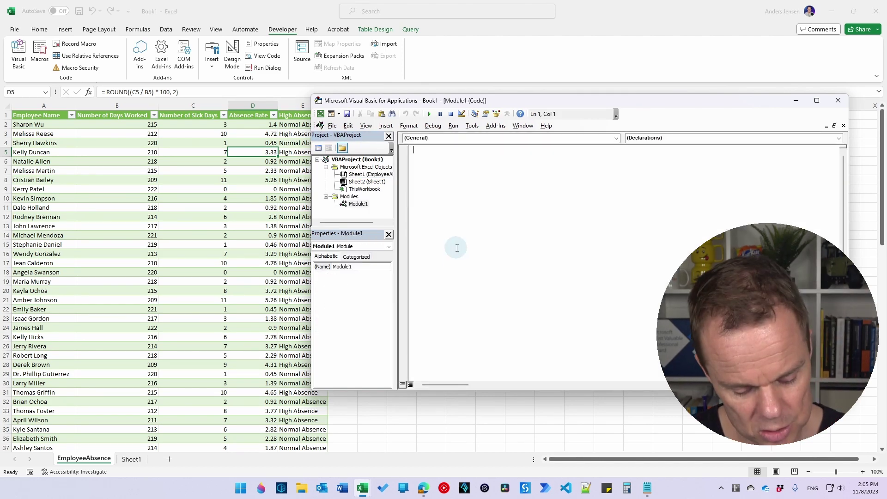
# Paste the ColorAbsenceCells code into Module1 and run it to colour column D green, yellow or red
pyautogui.write('Sub ColorAbsenceCells()     Dim ws As Worksheet     Set ws = ThisWorkbook.Sheets("EmployeeAbsence")      Dim LastRow As Long     LastRow = ws.Cells(ws.Rows.Count, "D").End(xlUp).Row      Dim i As Long     For i = 2 To LastRow \' assuming your data starts at row 2         Dim absenceRate As Double         absenceRate = ws.Cells(i, "D").Value          Select Case absenceRate             Case Is <= 2                 ws.Cells(i, "D").Interior.Color = RGB(0, 255, 0) \' Green             Case 2 To 3                 ws.Cells(i, "D").Interior.Color = RGB(255, 255, 0) \' Yellow             Case Is >= 3                 ws.Cells(i, "D").Interior.Color = RGB(255, 0, 0) \' Red         End Select     Next i End Sub')
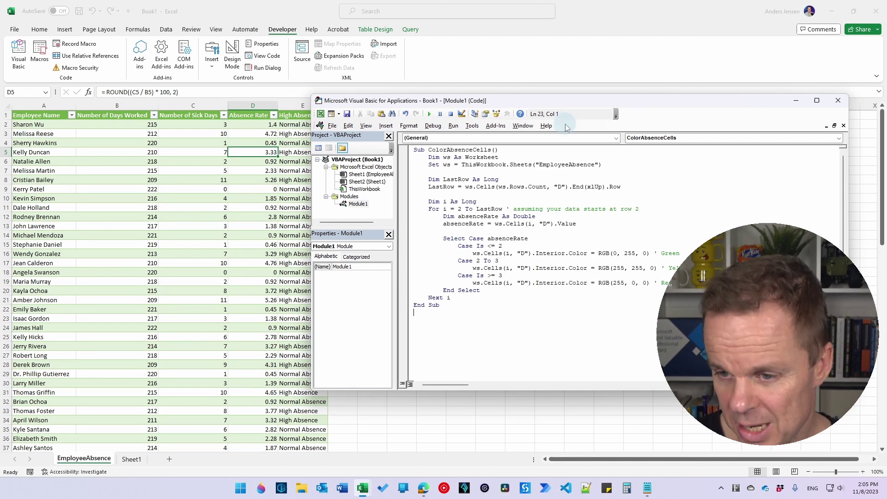
pyautogui.moveTo(522, 101); pyautogui.dragTo(539, 100)
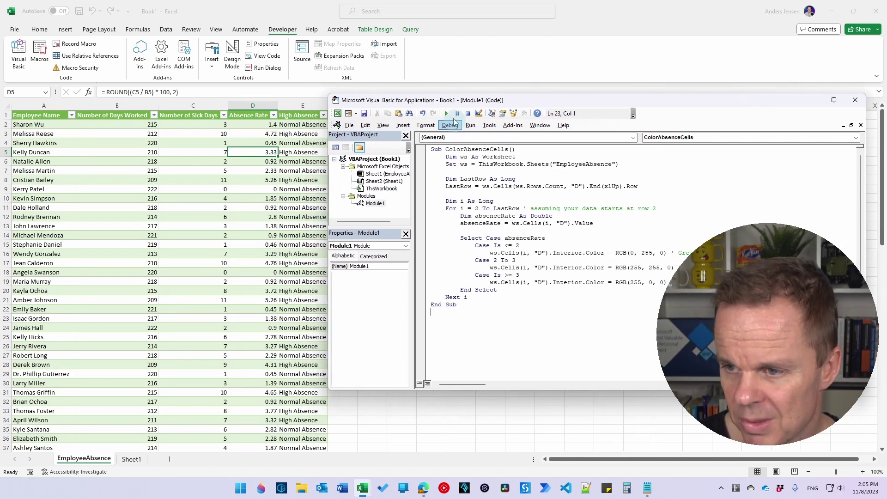
pyautogui.click(447, 113)
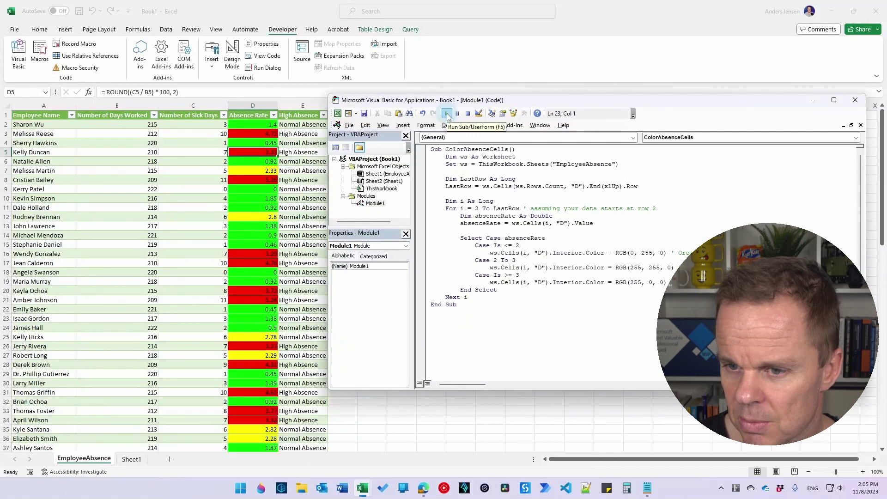